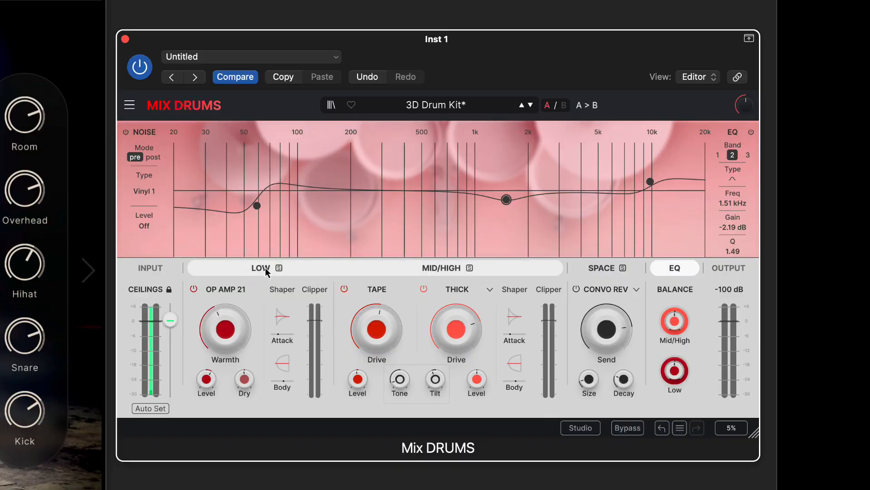
Show the low and mid/high crossover graph and check the Warmth, Body and Tape Drive values.
left_click(265, 269)
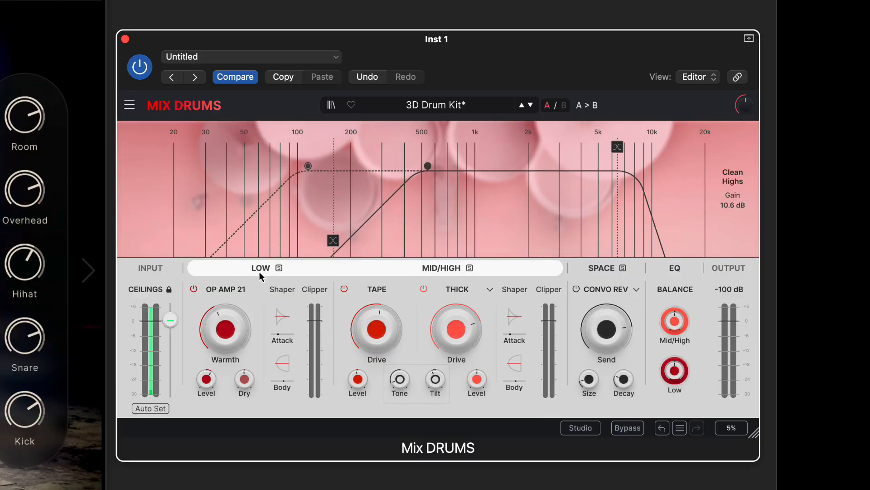
mouse_move(221, 333)
mouse_move(287, 364)
mouse_move(380, 323)
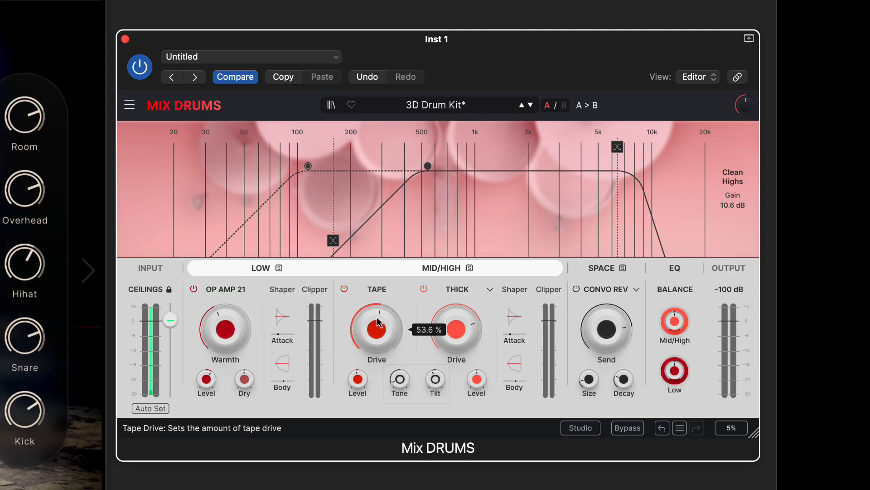
Check the THICK distortion model list, leaving the model unchanged.
left_click(489, 291)
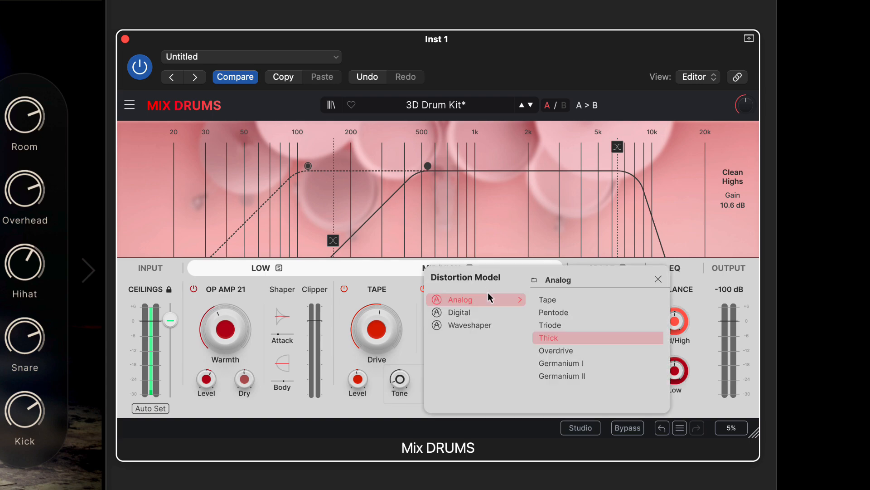
left_click(657, 280)
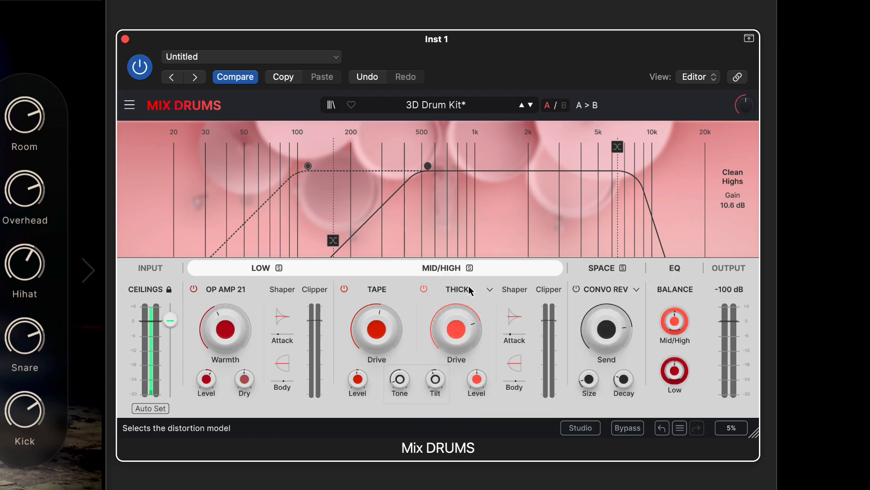
mouse_move(512, 325)
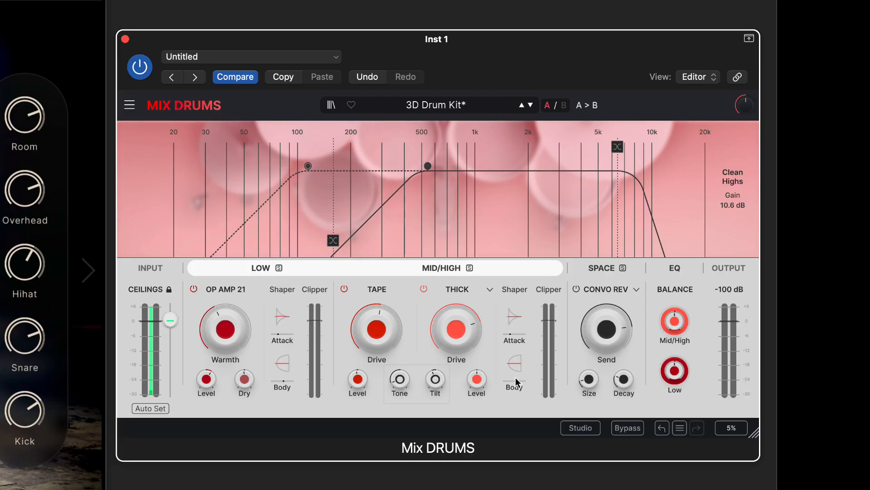
mouse_move(513, 363)
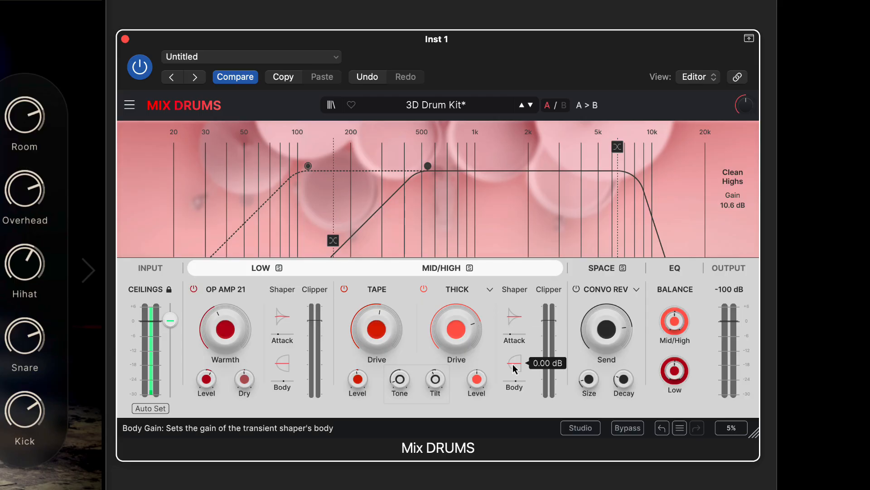
Review the SPACE settings, keeping CONVO REV mode, then return to the EQ curve.
left_click(602, 268)
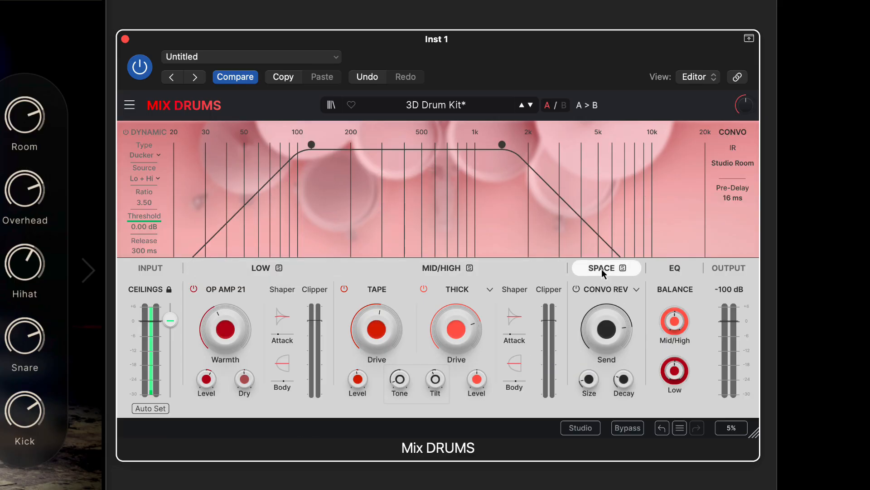
left_click(636, 289)
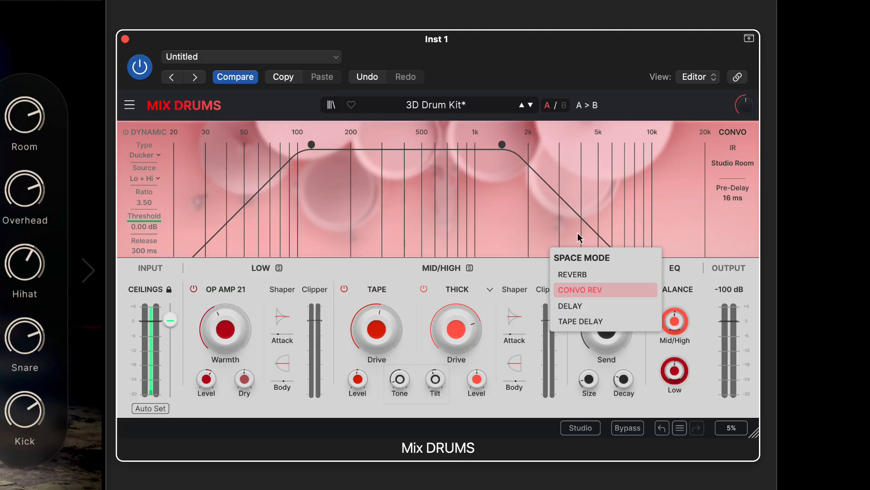
left_click(478, 272)
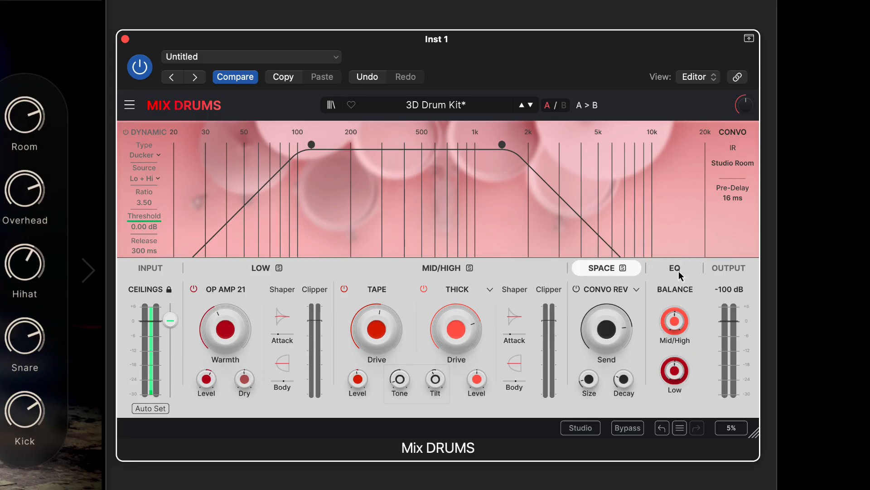
left_click(678, 272)
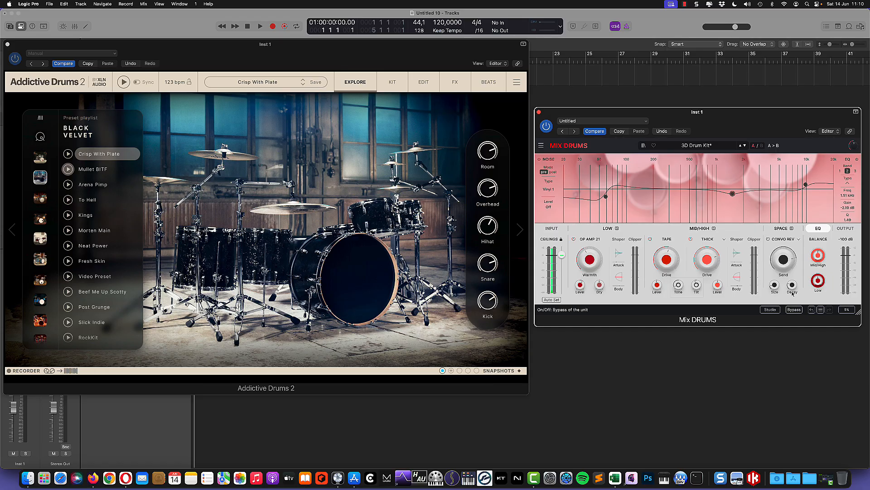
Switch the Mix DRUMS preset from 3D Drum Kit to Default.
left_click(714, 146)
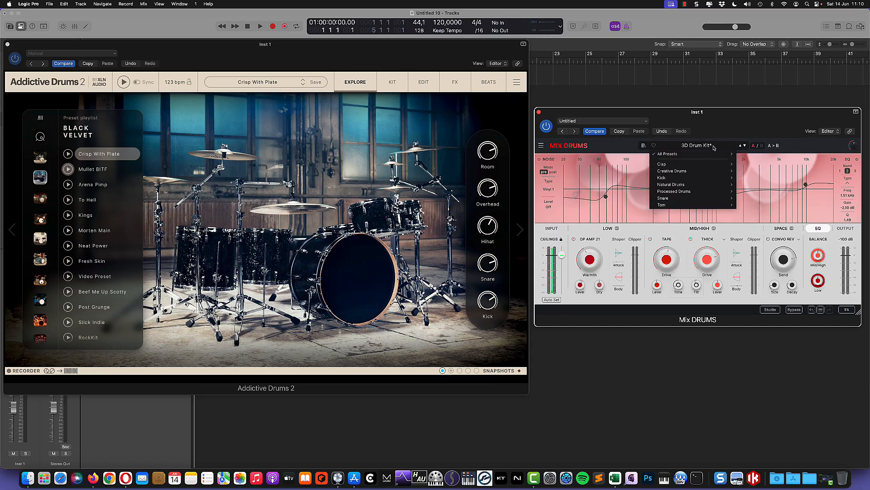
mouse_move(694, 157)
left_click(740, 146)
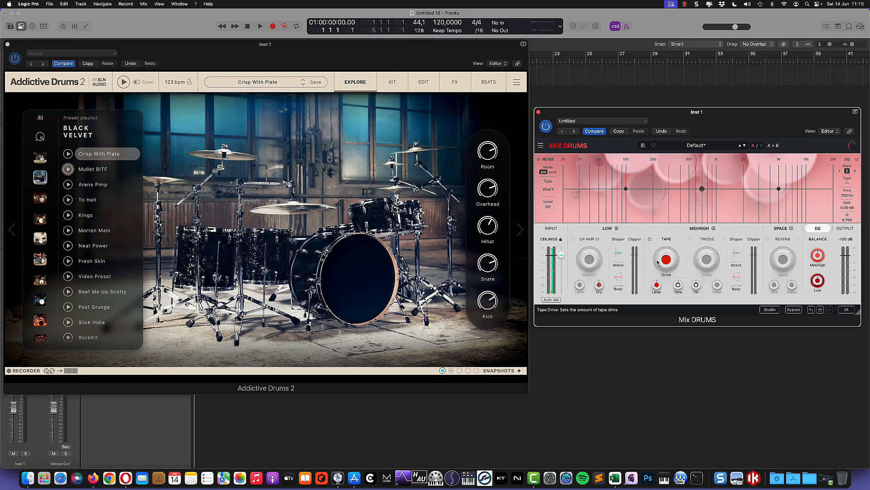
Run Auto Set twice during drum playback to set input peak to -2.06 dB, then stop.
left_click(124, 82)
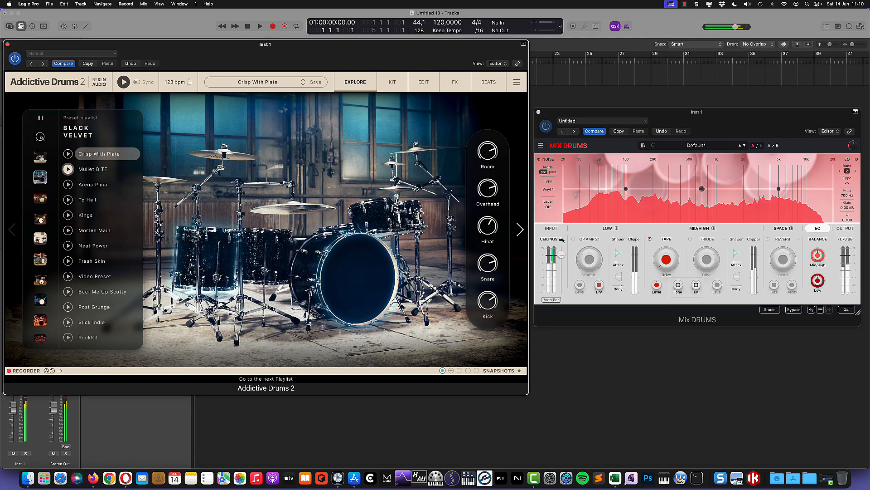
left_click(551, 300)
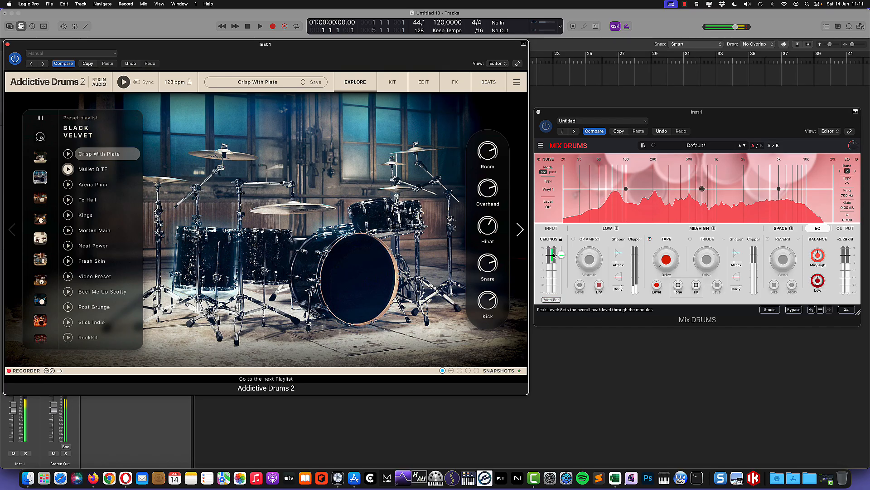
left_click(551, 300)
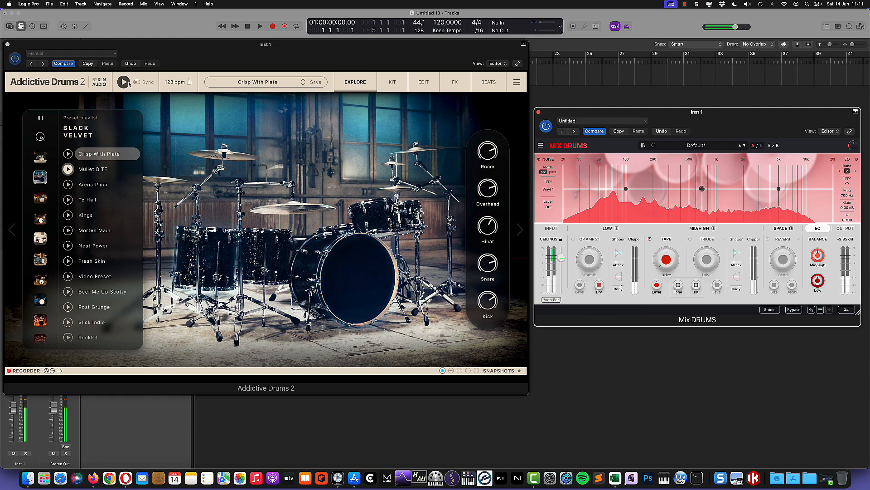
left_click(68, 169)
mouse_move(560, 260)
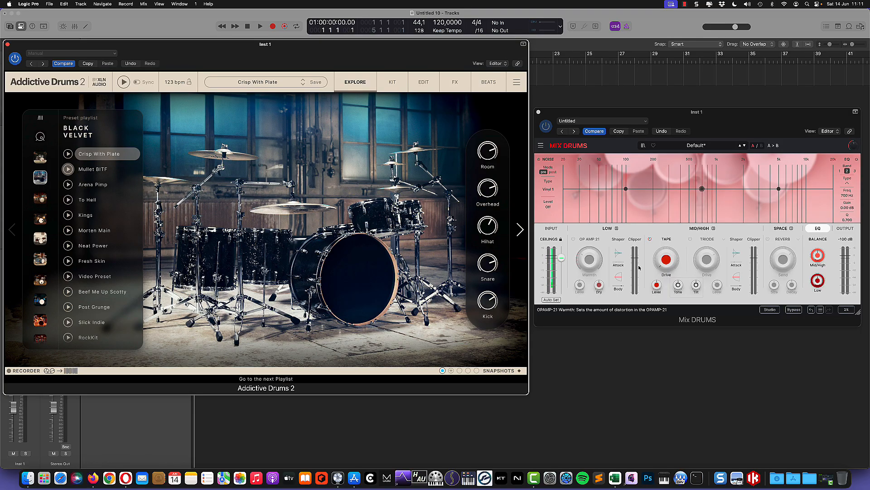
Reload 3D Drum Kit and A/B the processing with Bypass during playback, ending bypassed.
left_click(744, 146)
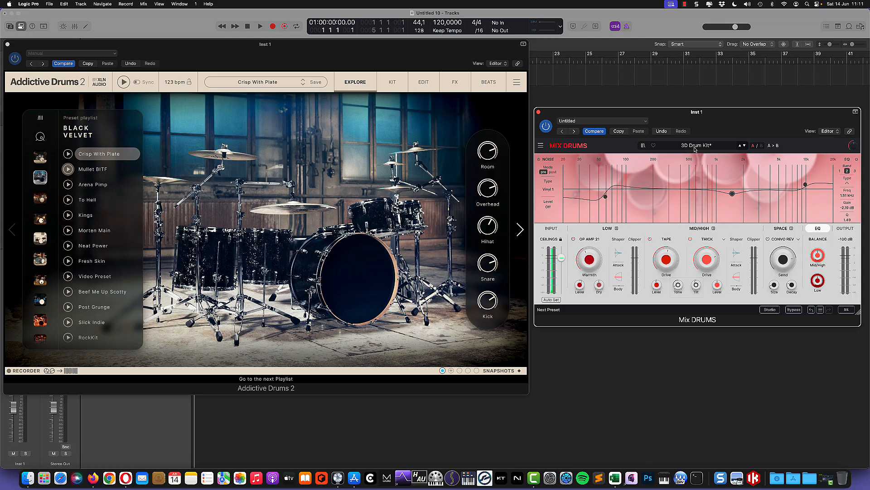
left_click(794, 309)
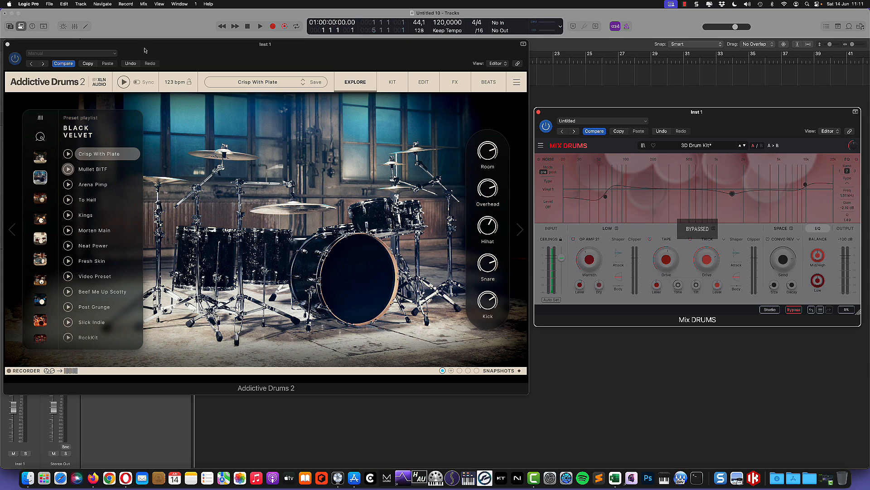
left_click(123, 83)
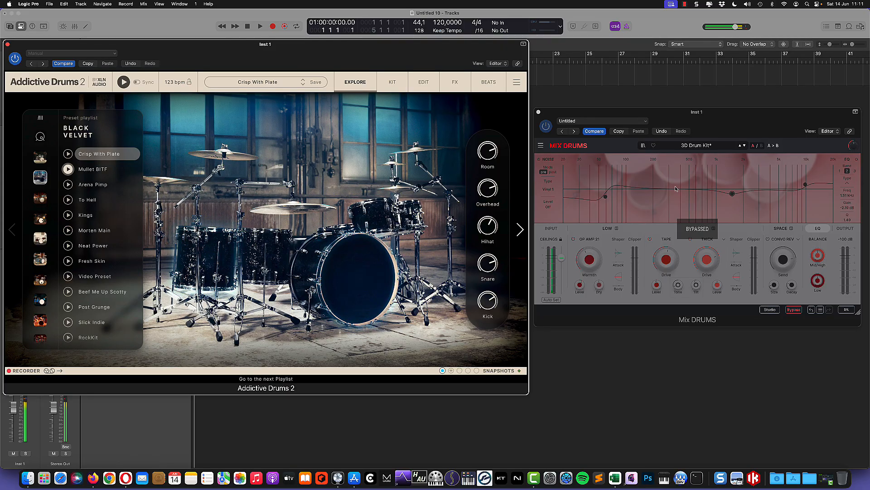
left_click(794, 310)
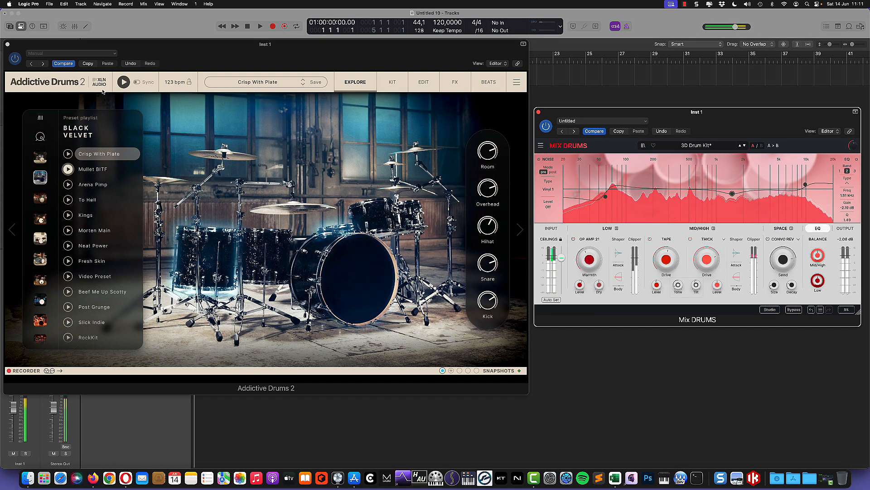
left_click(794, 310)
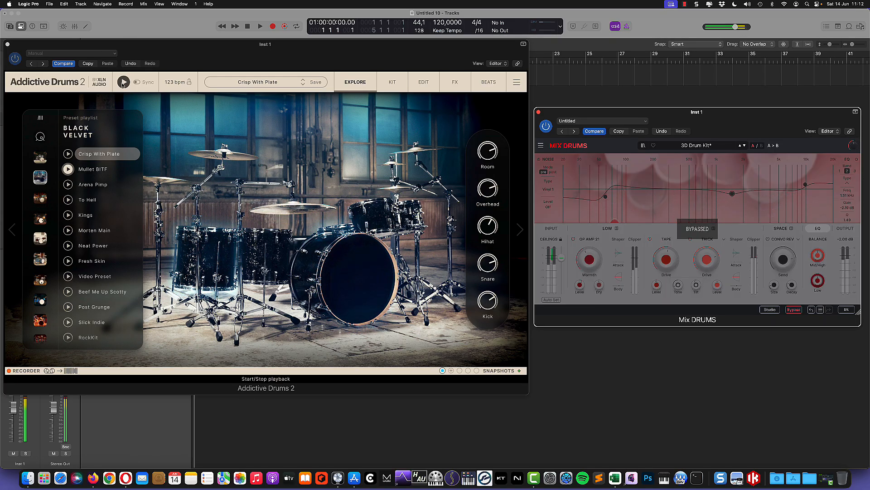
left_click(124, 82)
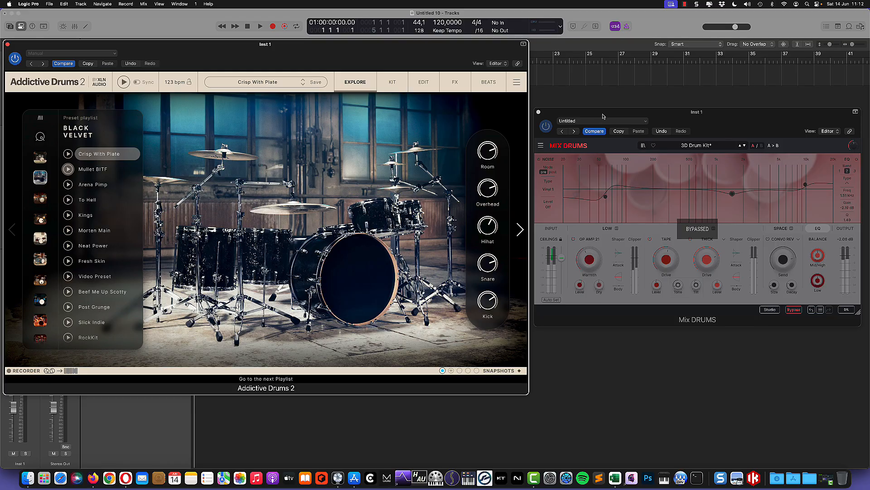
left_click(7, 44)
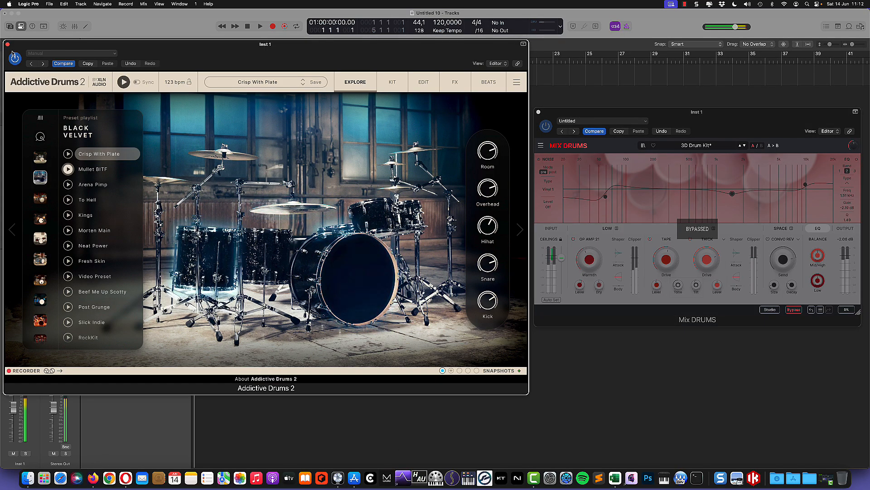
Close Addictive Drums, toggle Bypass to compare, reset peak readouts, and leave processing active.
left_click(7, 45)
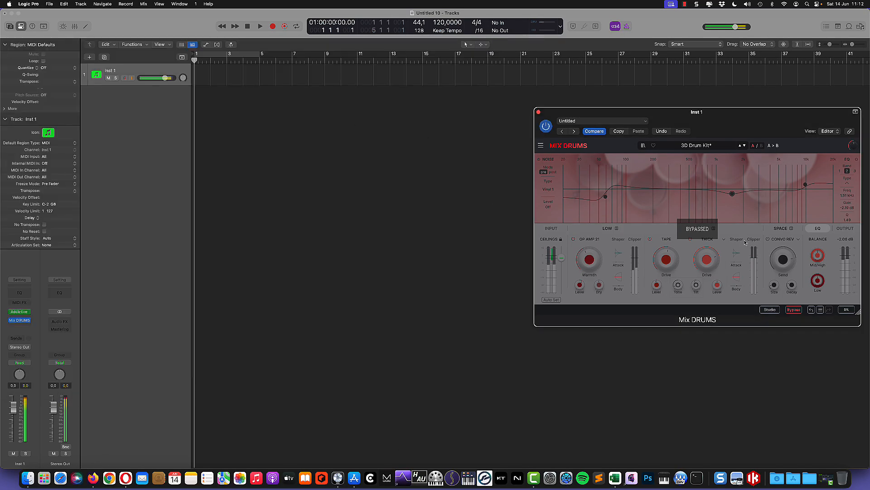
left_click(794, 310)
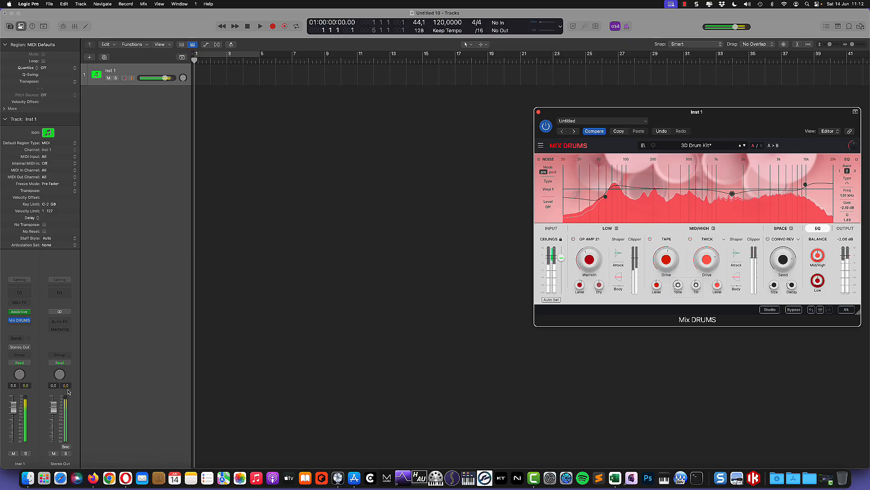
left_click(794, 310)
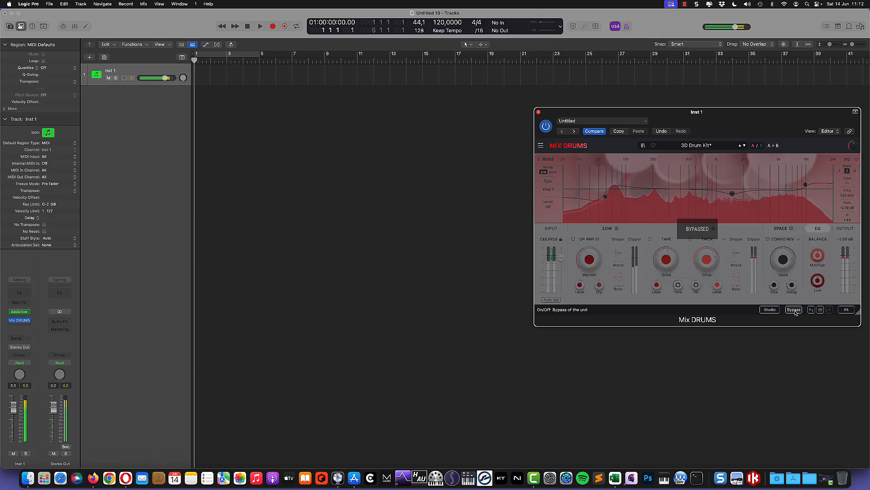
left_click(65, 386)
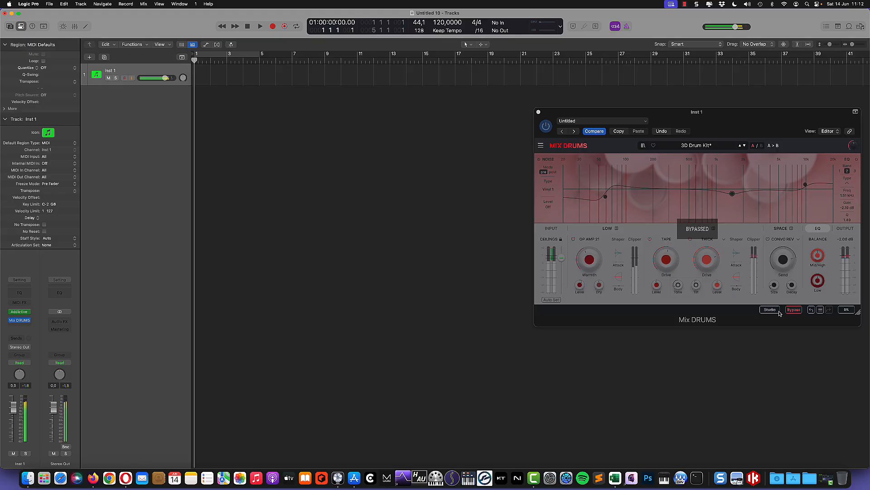
left_click(794, 310)
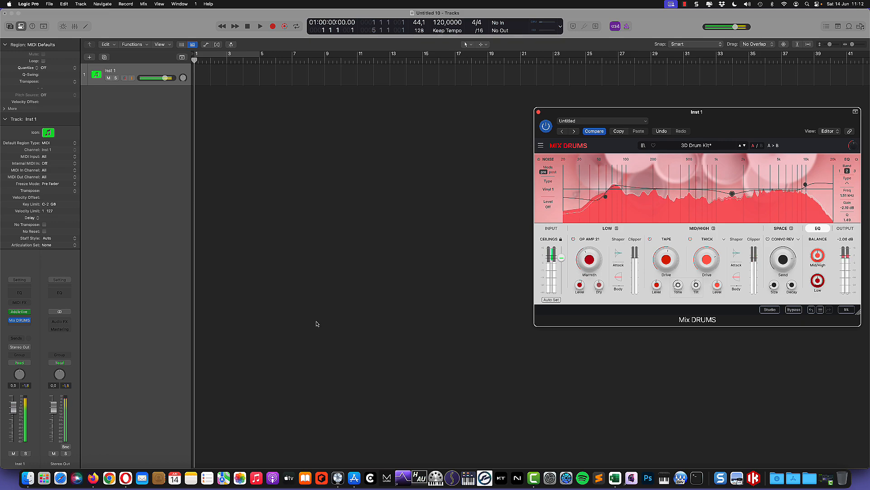
left_click(20, 312)
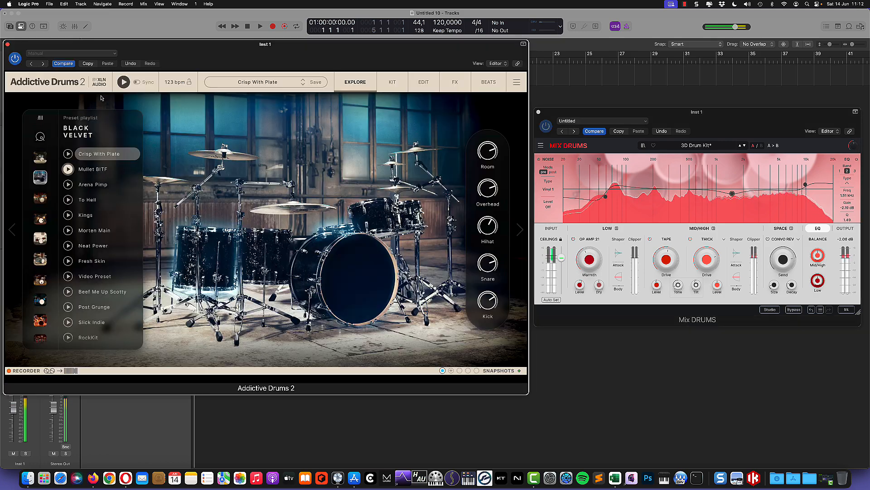
Stop playback, show the crossover graph, and drag the crossover from 160 Hz to 137 Hz.
left_click(124, 82)
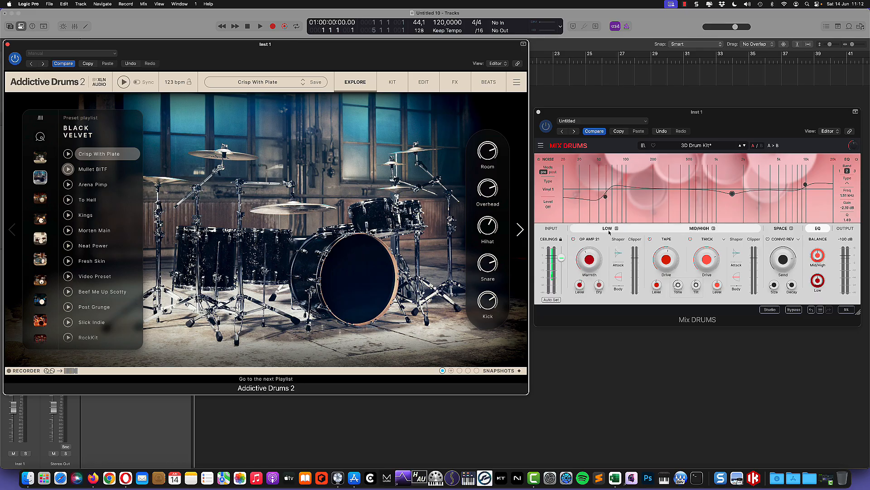
left_click(671, 229)
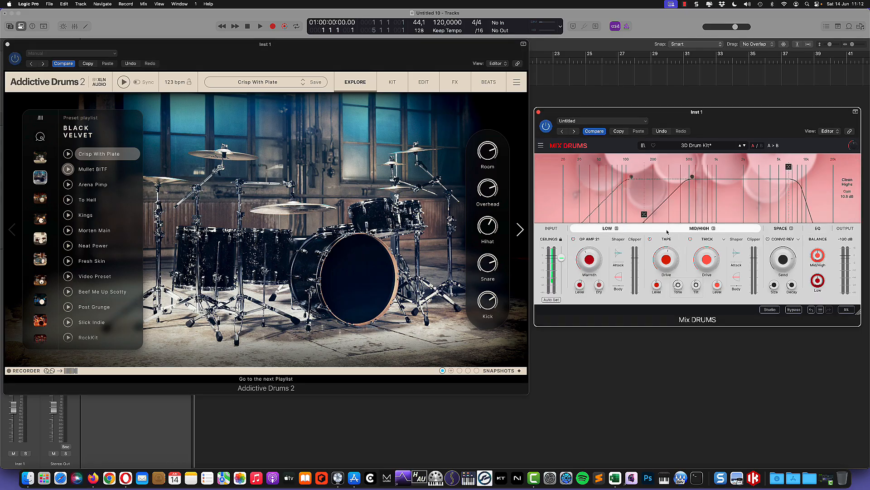
mouse_move(644, 218)
left_mouse_down()
mouse_move(628, 218)
mouse_move(644, 220)
left_mouse_up()
left_click_drag(644, 216, 645, 215)
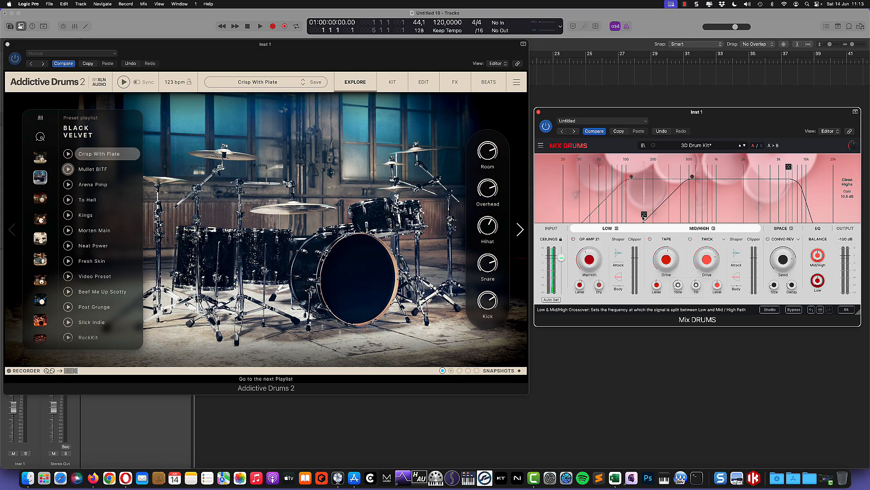
left_click_drag(643, 215, 640, 218)
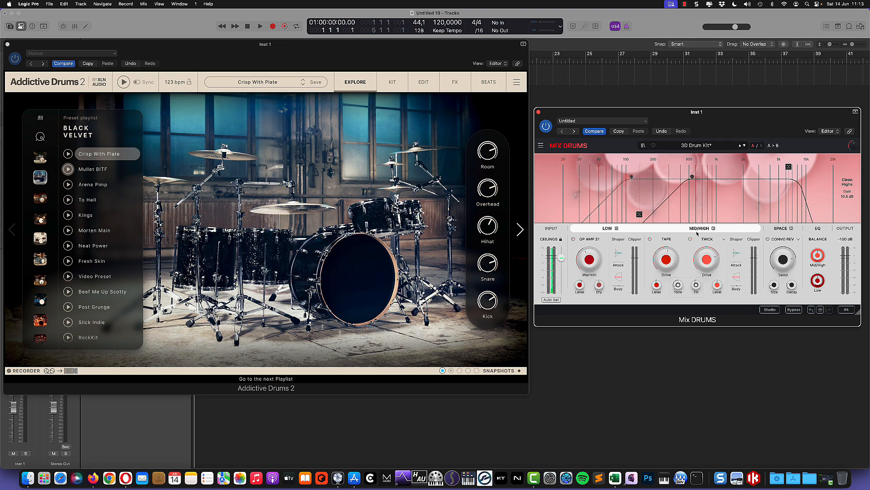
Solo the low band, start the drums, and turn up the OP AMP warmth.
left_click(617, 228)
mouse_move(590, 260)
left_click(124, 83)
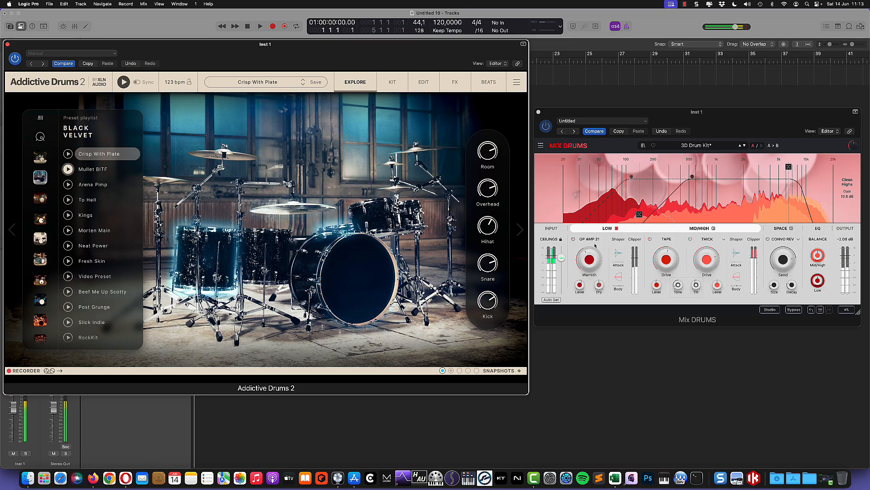
left_click_drag(590, 265, 589, 250)
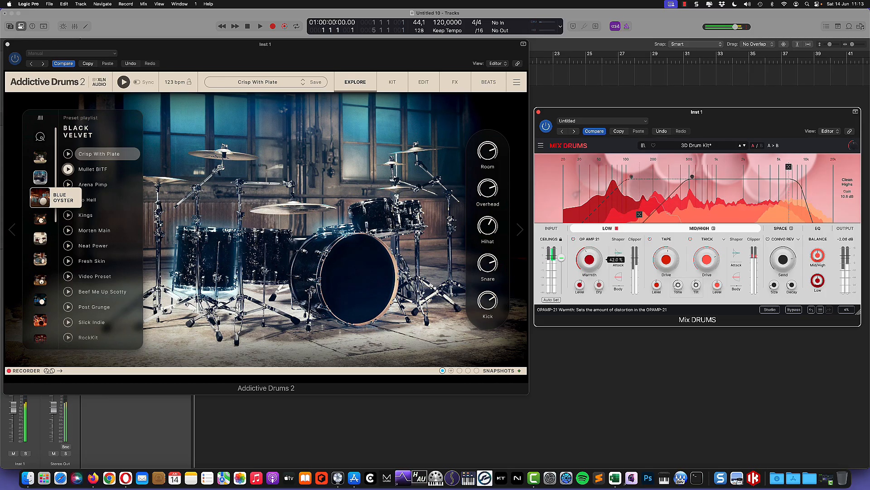
left_click_drag(590, 280, 589, 265)
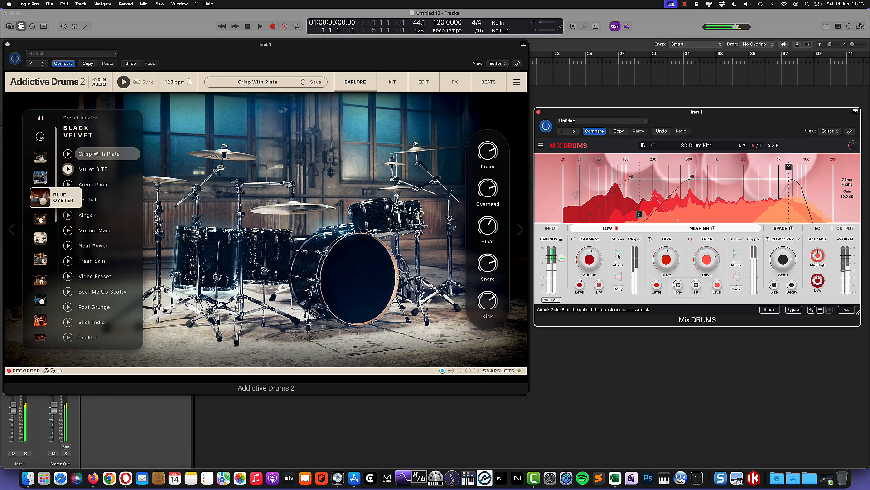
Boost the low-band attack to about 7.76 dB and shorten attack time to 29.6 ms.
mouse_move(619, 256)
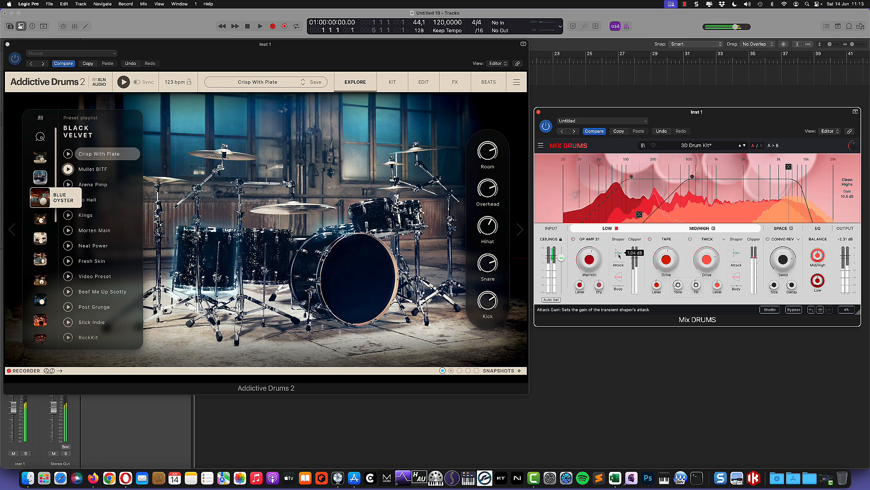
left_click_drag(619, 254, 619, 253)
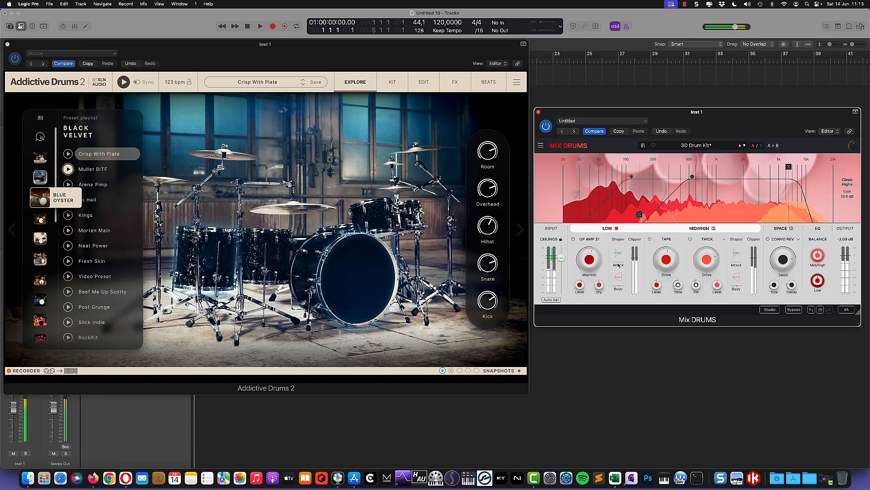
mouse_move(616, 265)
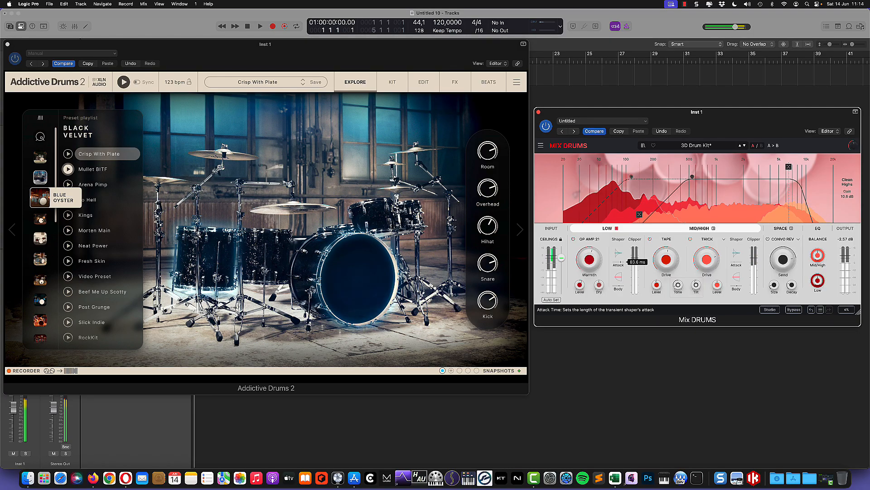
left_click_drag(621, 262, 618, 262)
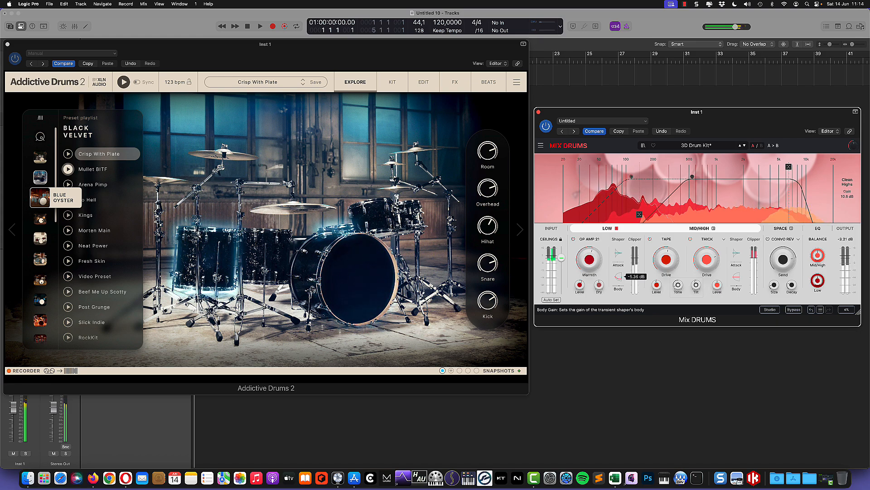
Cut the low-band body gain, set attack gain to 6.80 dB, and unsolo the low band.
left_click_drag(618, 276, 618, 282)
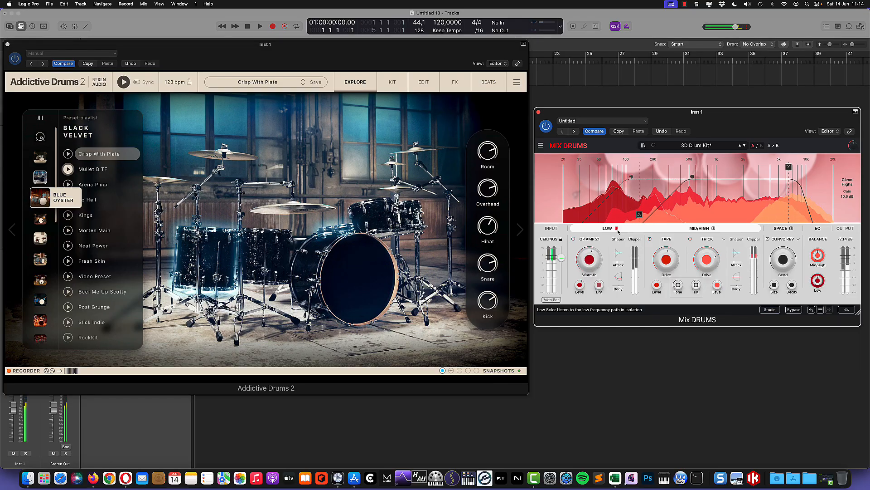
mouse_move(620, 281)
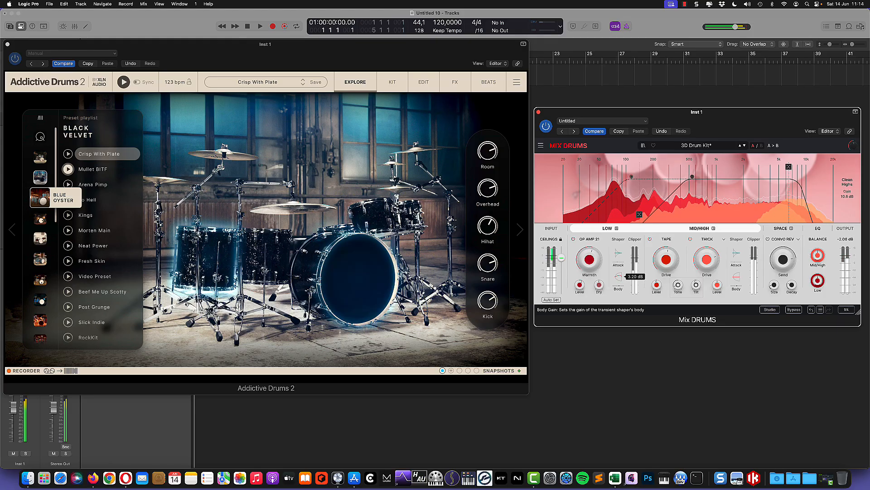
left_click_drag(619, 277, 619, 290)
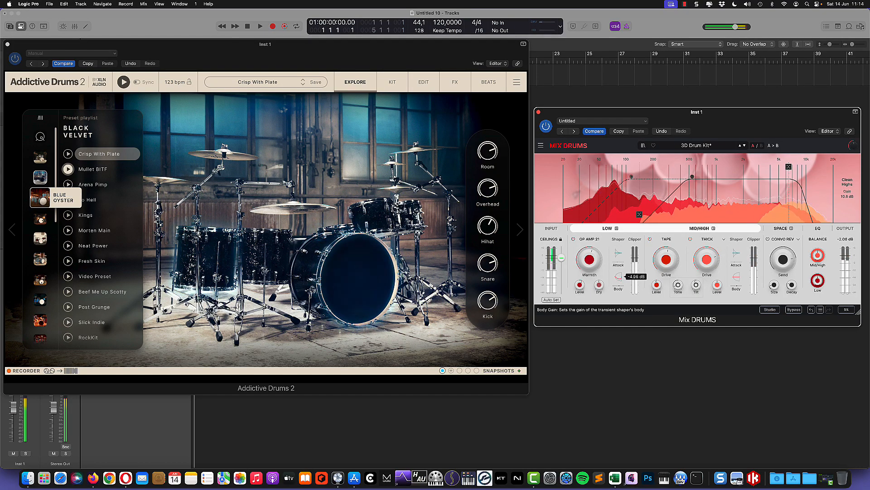
left_click_drag(619, 254, 619, 236)
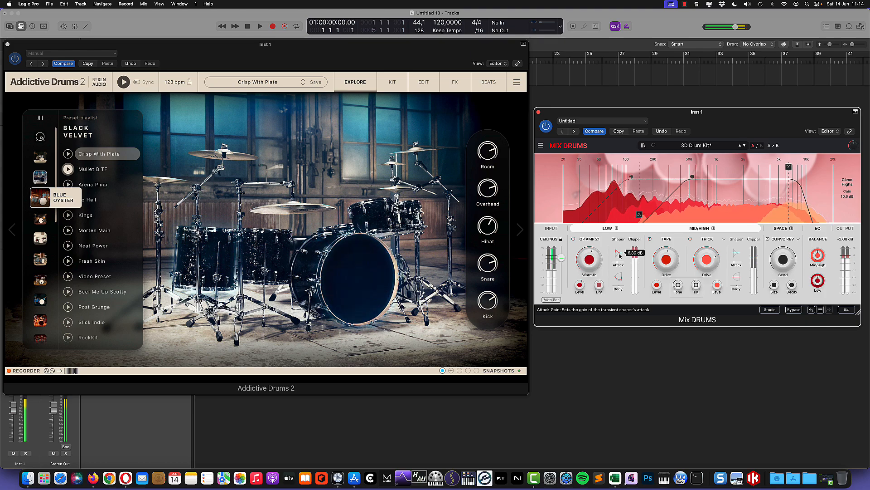
left_click(617, 228)
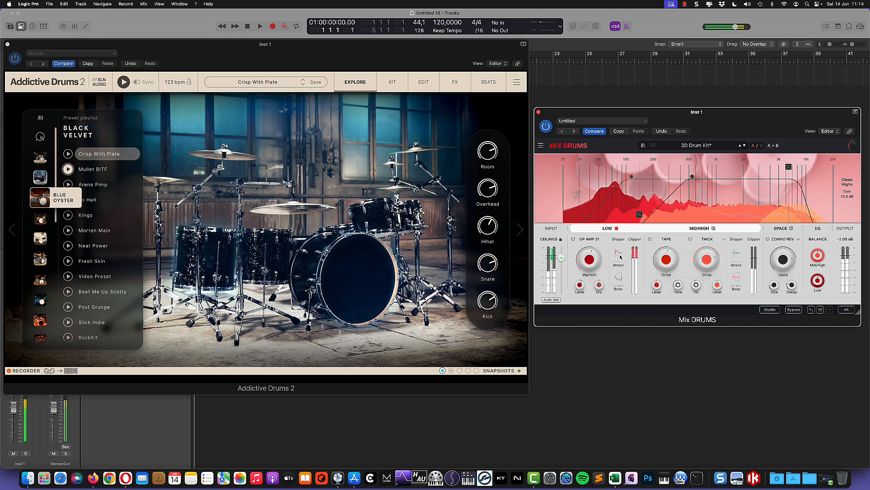
mouse_move(619, 253)
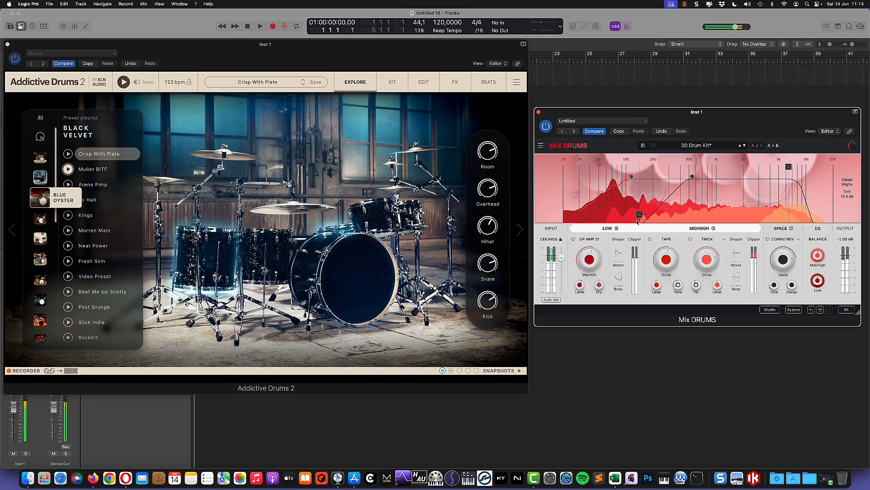
Try the crossover at 166 Hz, stop the drums, then pull it back toward 138 Hz.
mouse_move(642, 216)
left_mouse_down()
mouse_move(687, 218)
mouse_move(620, 218)
mouse_move(642, 219)
left_mouse_up()
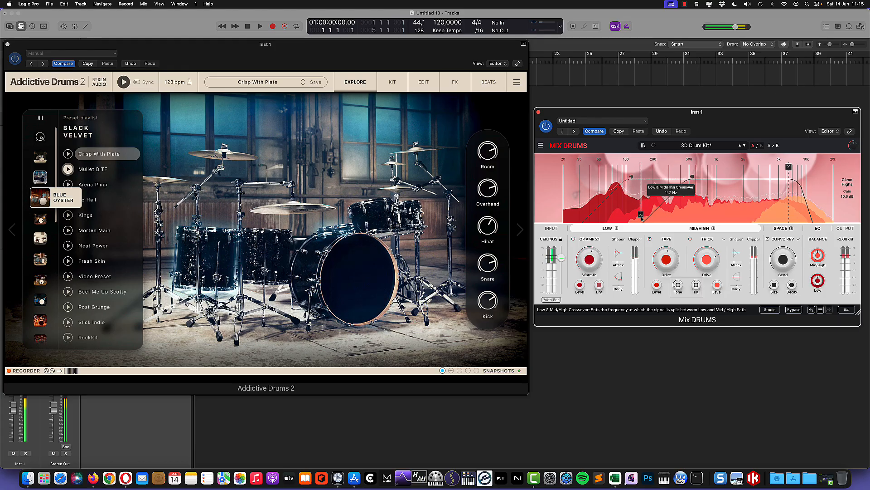
left_click(121, 85)
left_click(120, 82)
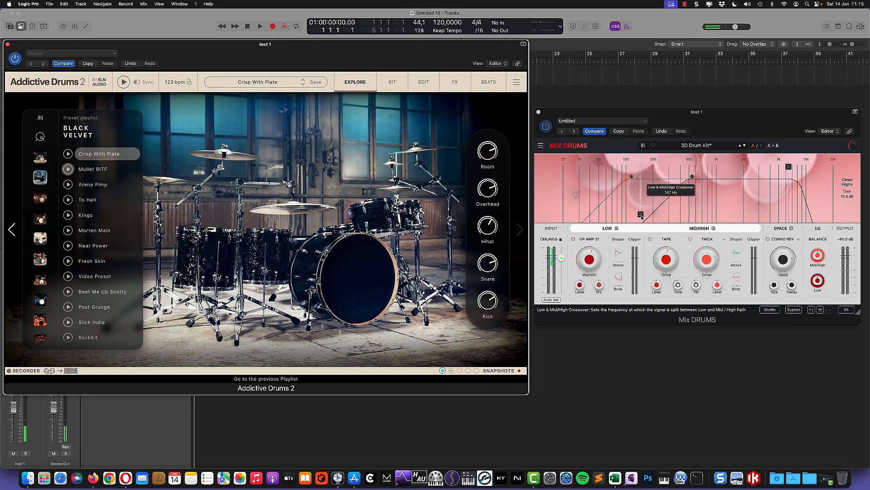
mouse_move(643, 218)
left_mouse_down()
mouse_move(629, 219)
mouse_move(648, 217)
left_mouse_up()
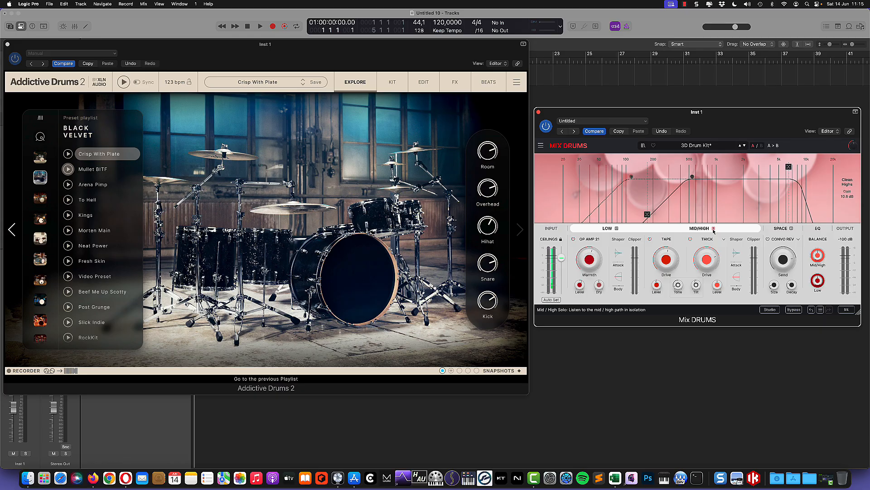
Solo the mid/high band, restart the drums, and adjust the Tape drive knob.
left_click(713, 229)
left_click(124, 83)
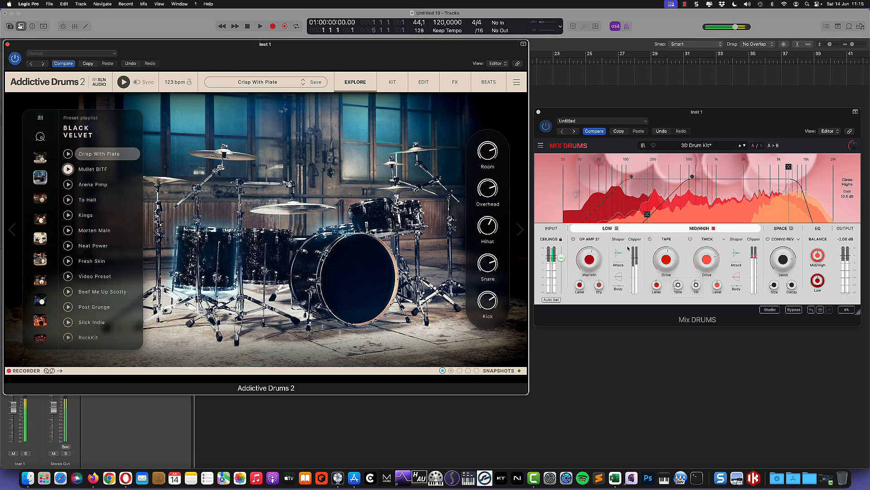
mouse_move(666, 267)
mouse_move(666, 266)
left_mouse_down()
mouse_move(667, 317)
mouse_move(666, 250)
left_mouse_up()
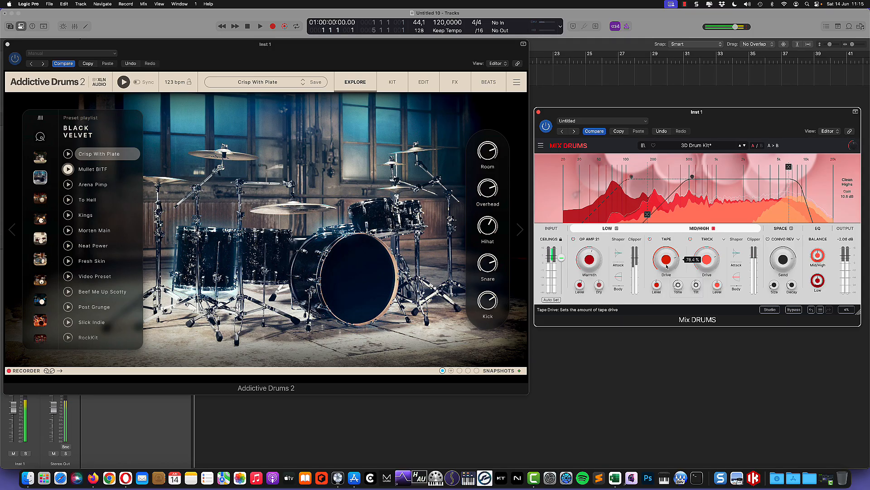
Try Sine Fold, Exponential and Dual Fold distortion models, then settle on Analog Pentode.
left_click(724, 240)
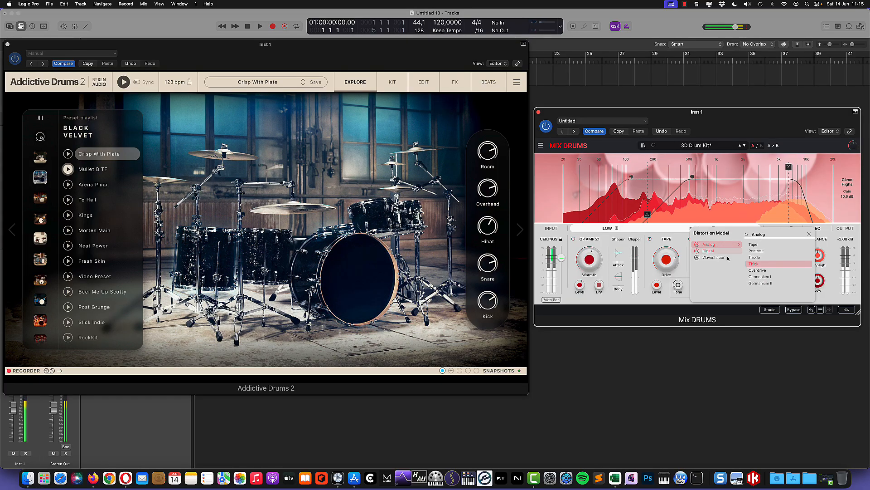
mouse_move(719, 260)
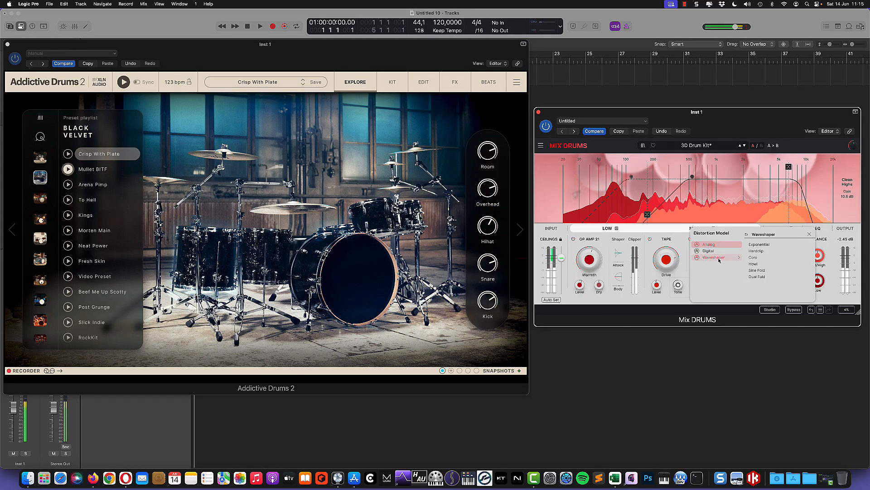
left_click(757, 270)
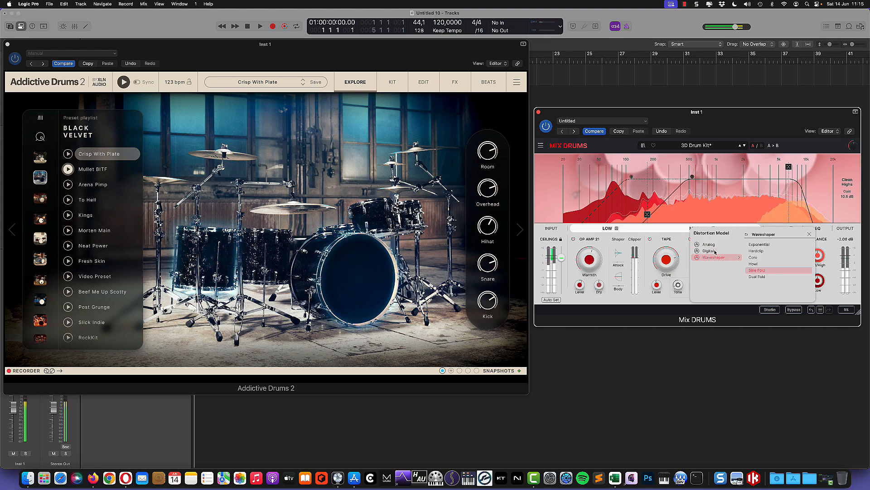
left_click(766, 244)
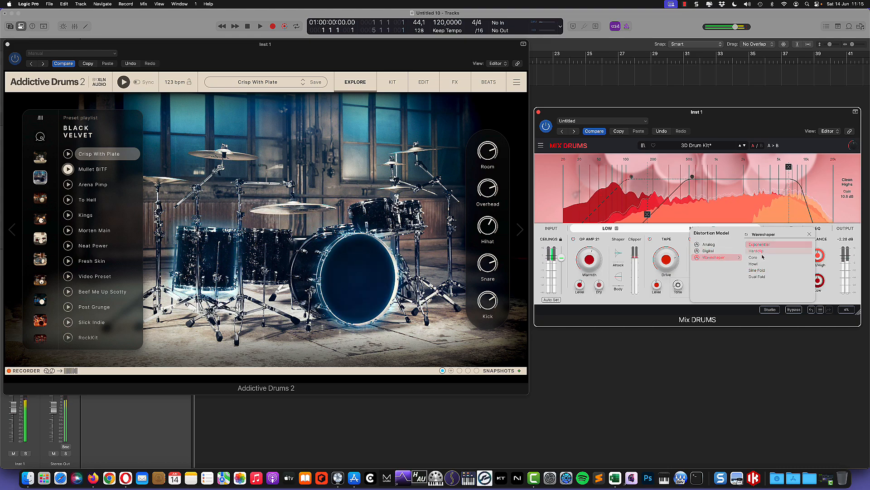
left_click(761, 277)
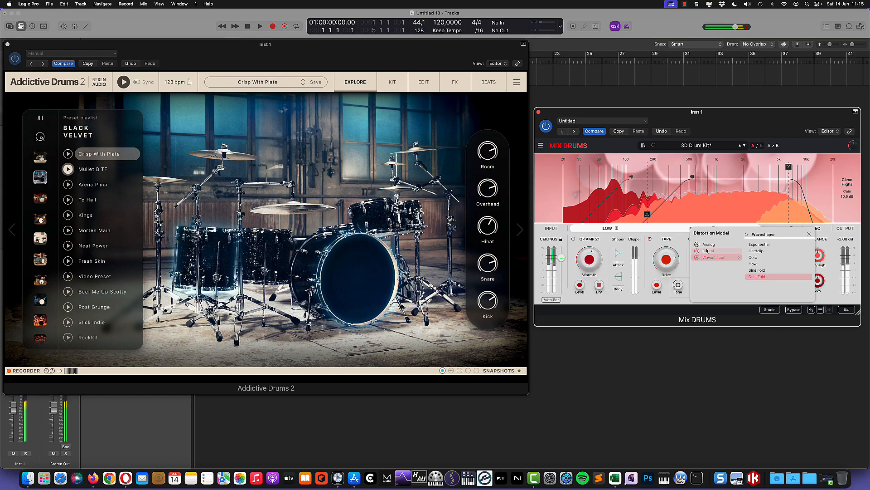
mouse_move(709, 244)
left_click(763, 251)
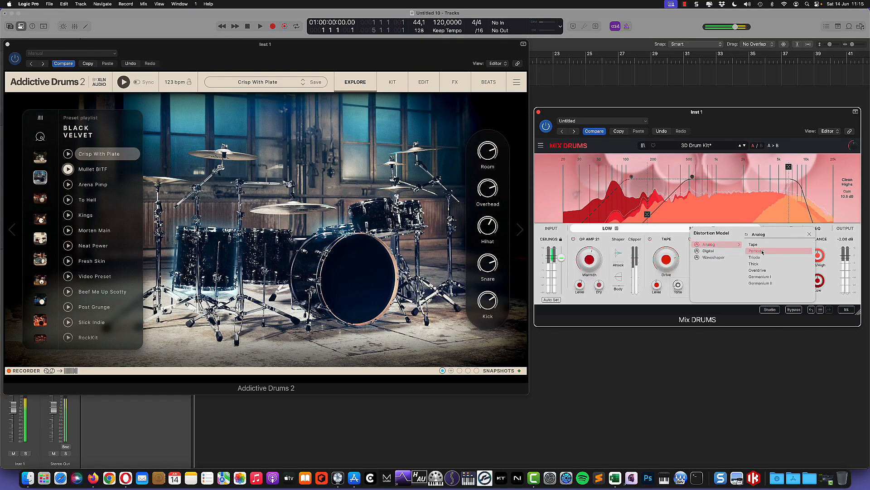
left_click(809, 234)
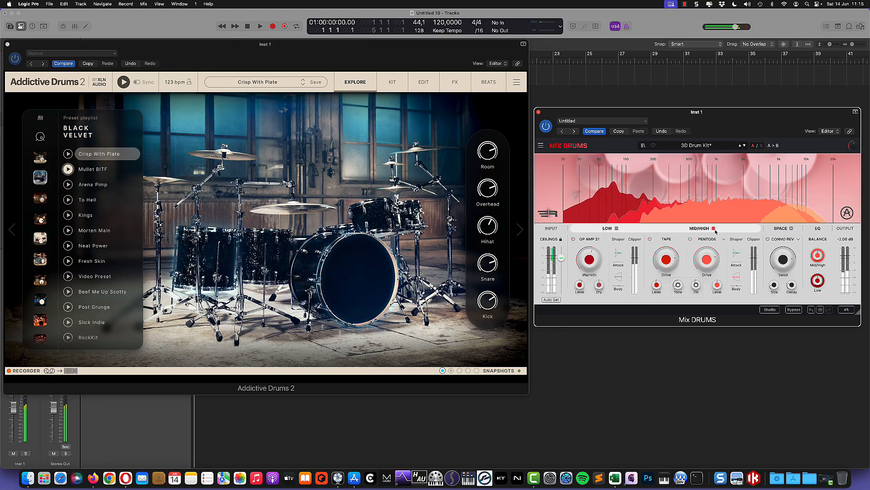
Start the drum groove and drag the mid/high shaper attack down to about 3.28 dB.
left_click(123, 83)
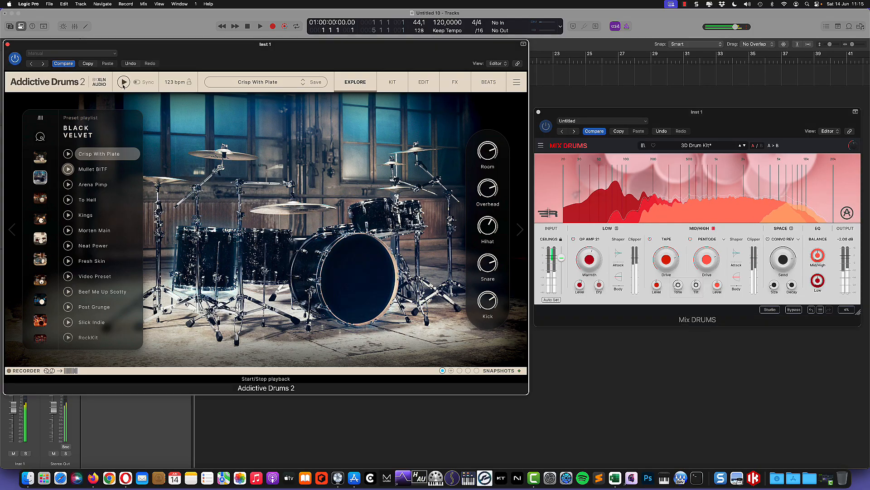
left_click(740, 257)
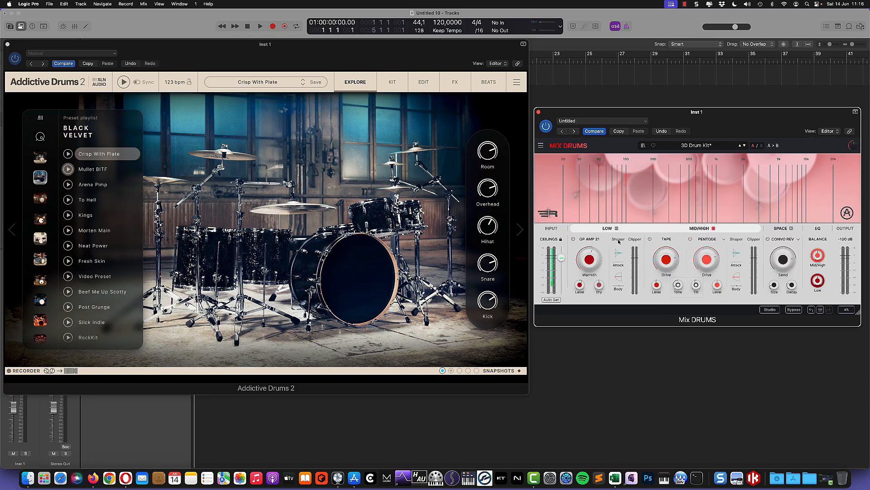
left_click(124, 82)
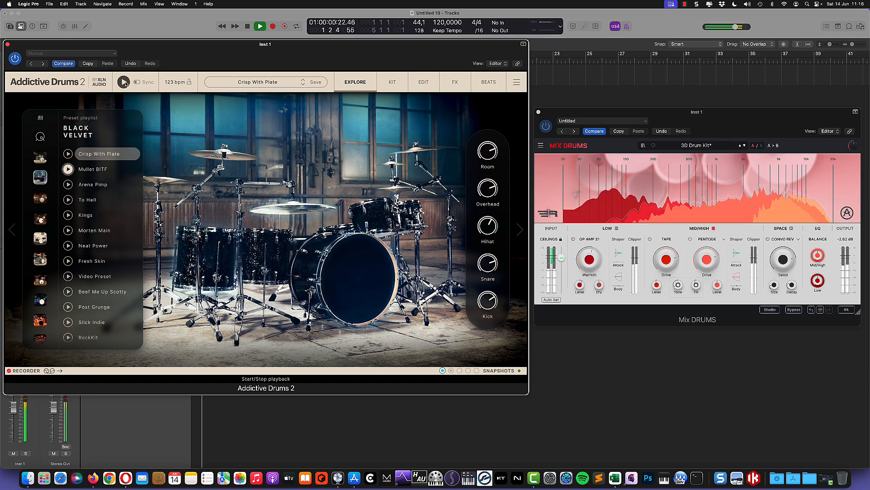
left_click(737, 255)
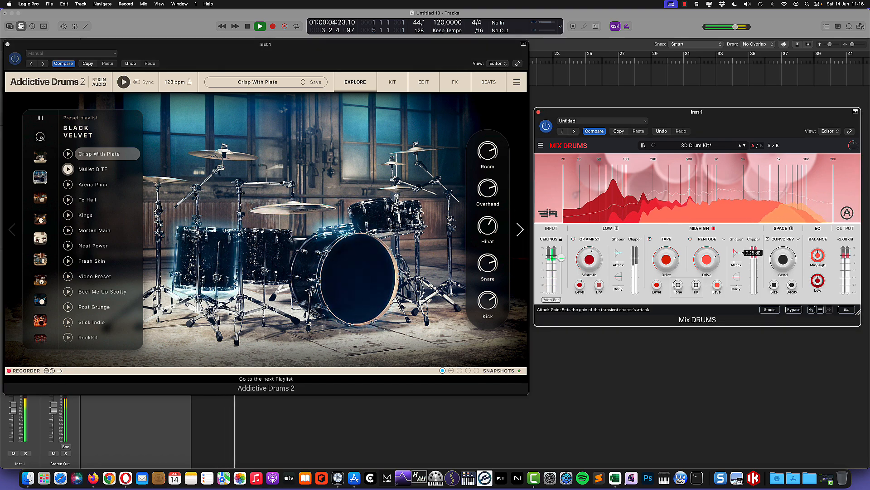
left_click_drag(736, 253, 737, 285)
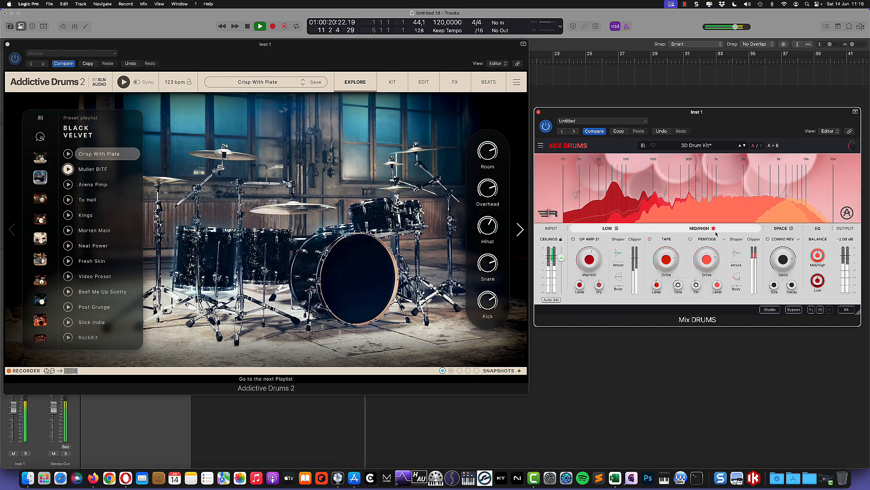
Restart the drum groove and adjust the mid/high shaper body gain to about 1.92 dB.
key("space")
left_click(123, 83)
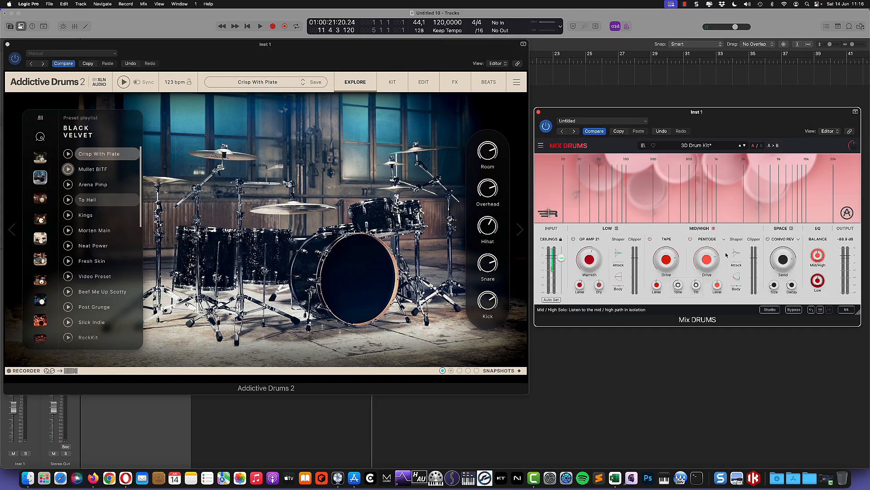
left_click(123, 82)
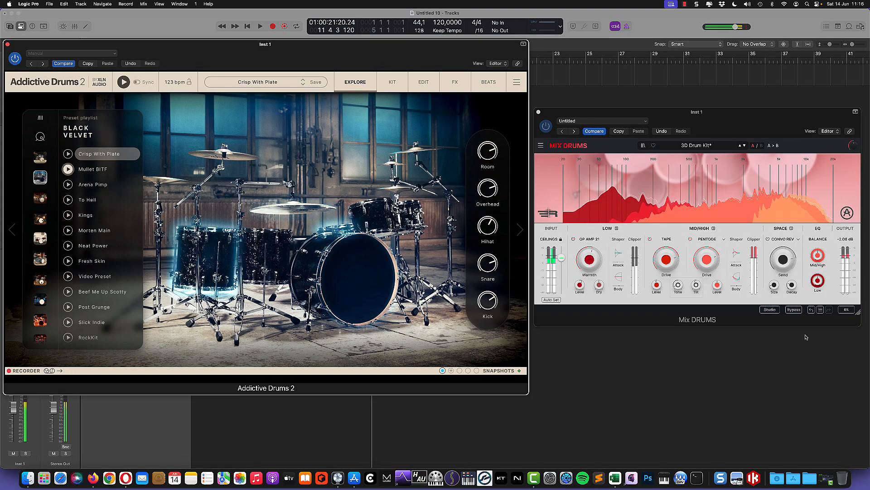
left_click(619, 277)
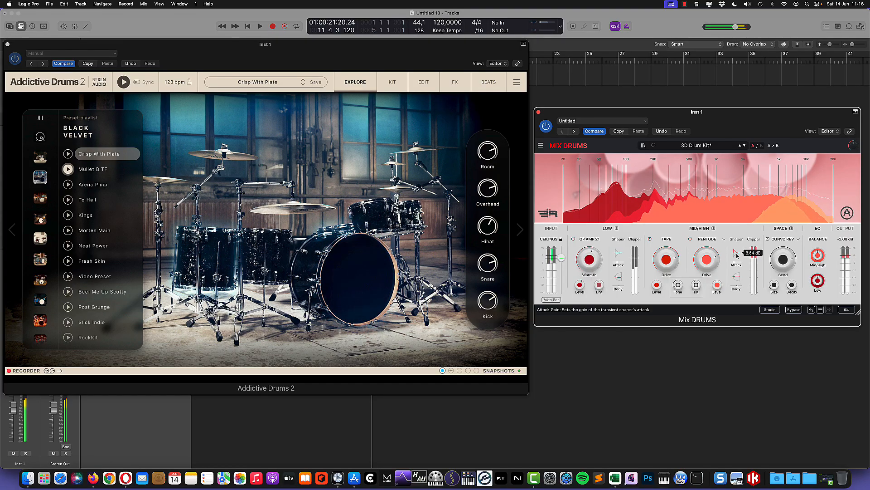
left_click_drag(737, 277, 736, 281)
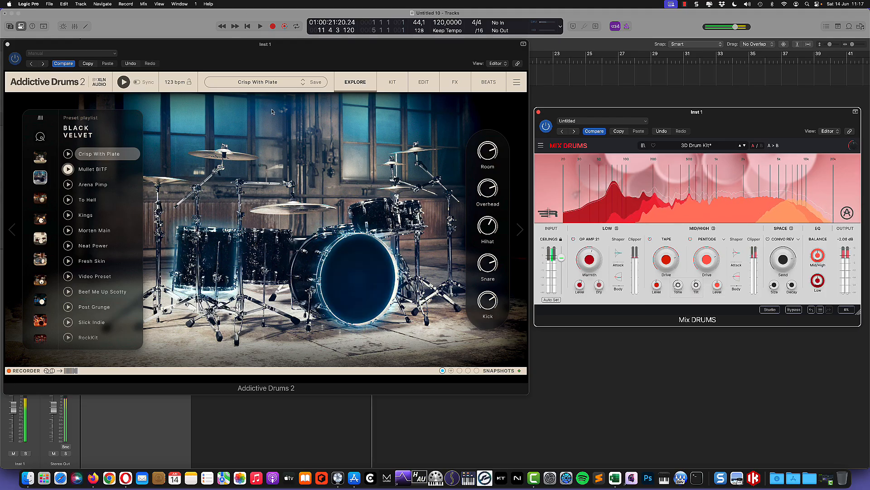
Stop the groove, set mid/high attack to 2.96 dB, and nudge tape drive to about 73.2 %.
left_click(123, 82)
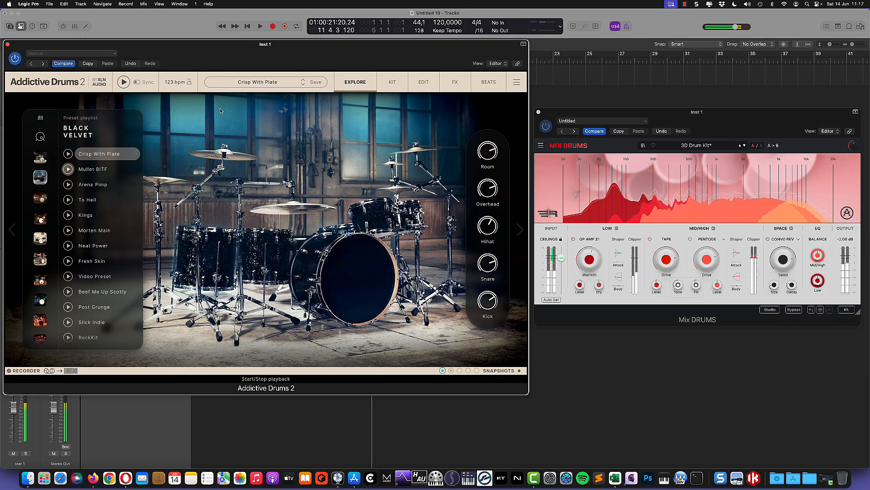
left_click(736, 256)
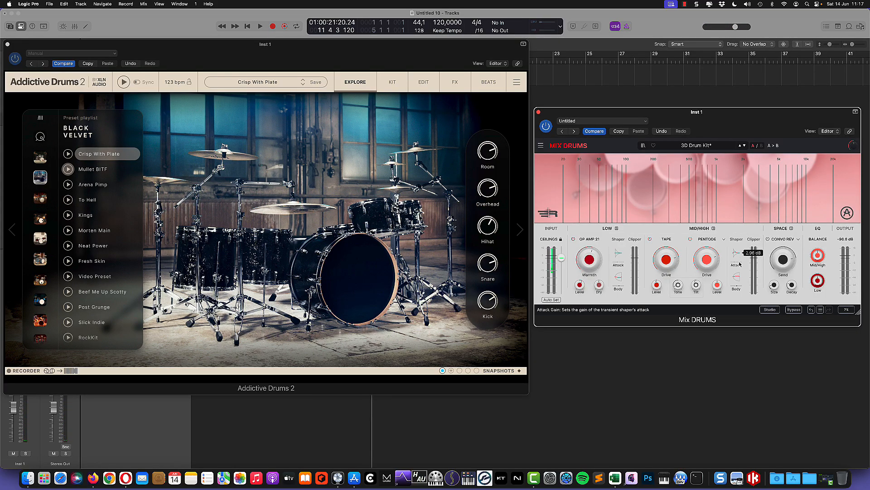
mouse_move(737, 279)
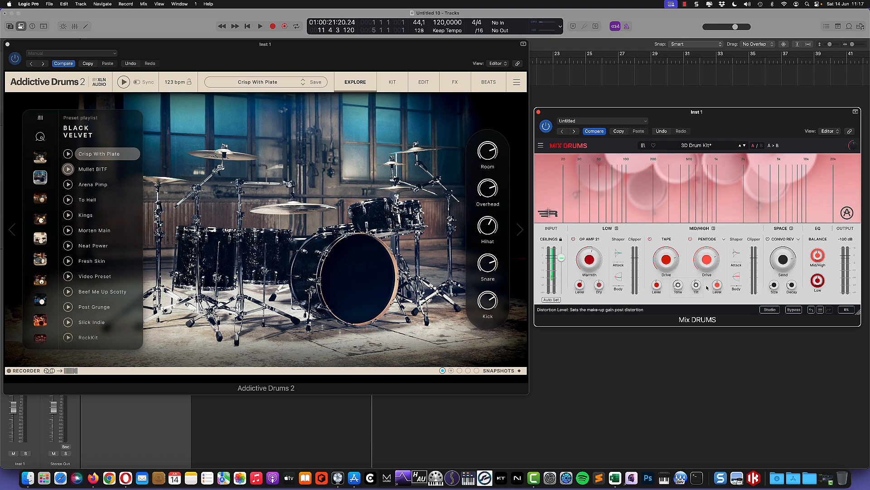
mouse_move(671, 260)
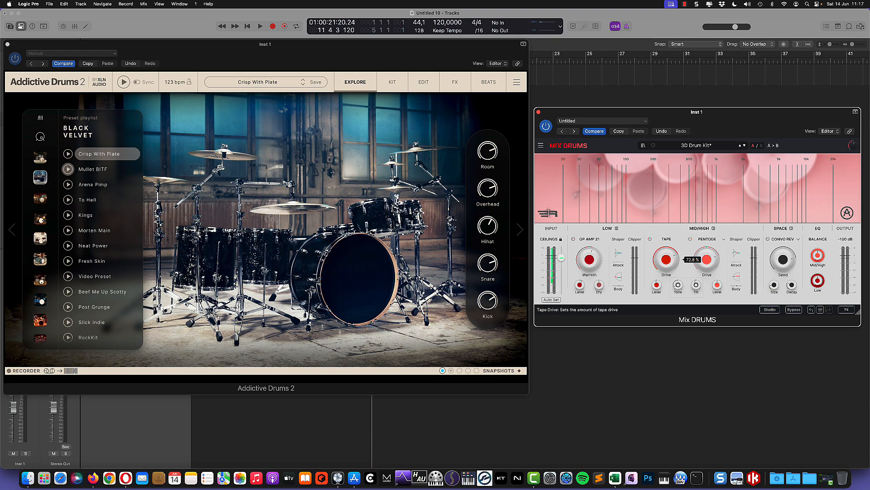
left_click_drag(669, 262, 668, 261)
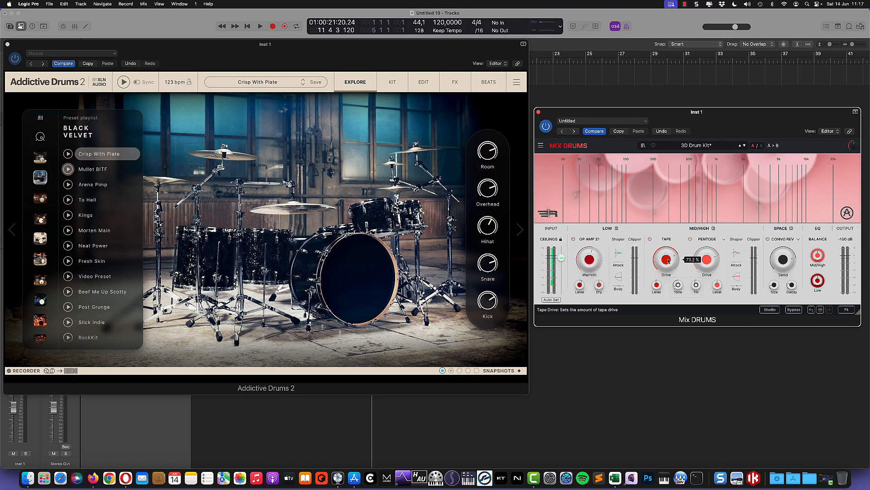
Keep CONVO REV as space mode and raise the space highpass to about 350 Hz and lowpass to about 3k.
left_click(798, 240)
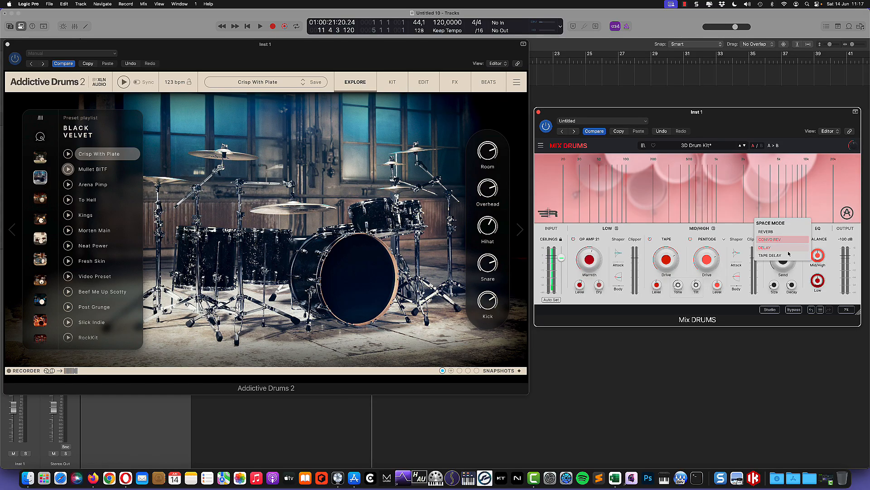
left_click(771, 240)
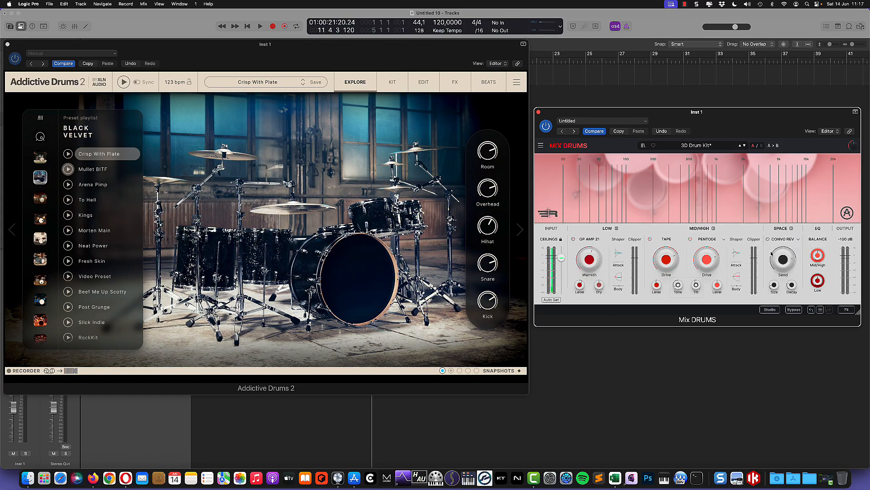
mouse_move(782, 266)
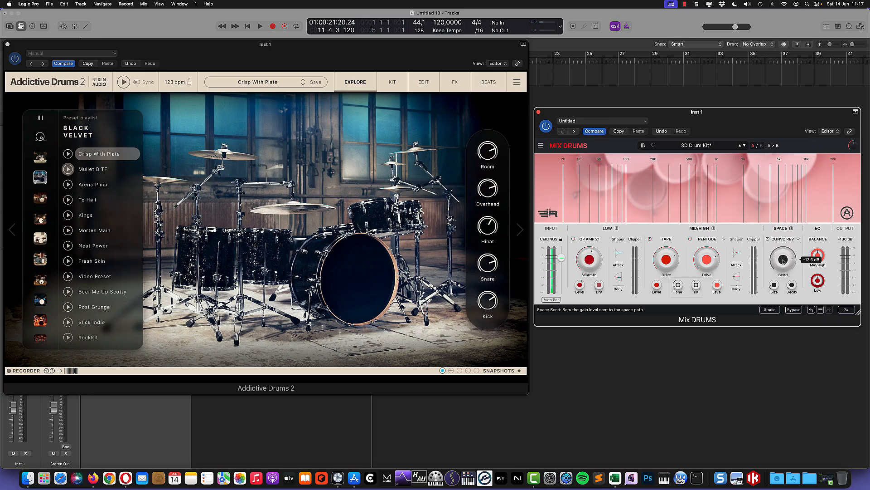
left_click(783, 228)
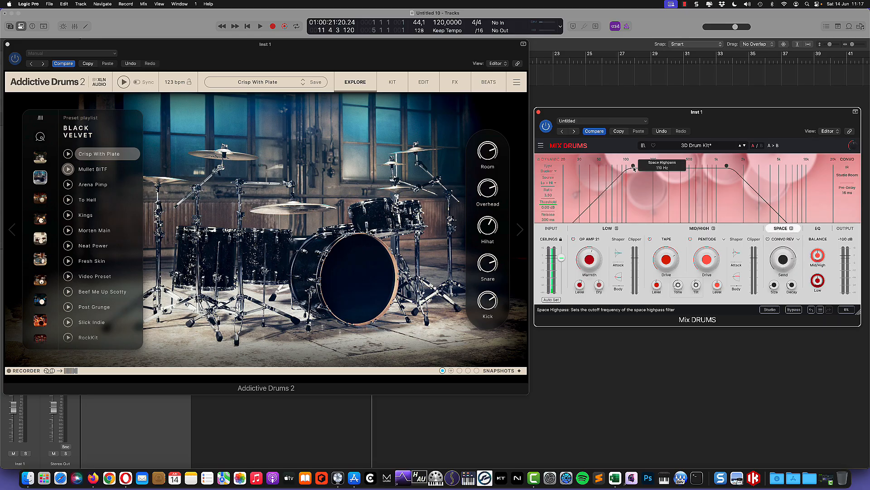
mouse_move(633, 166)
left_mouse_down()
mouse_move(658, 170)
mouse_move(630, 170)
left_mouse_up()
left_click_drag(629, 170, 669, 171)
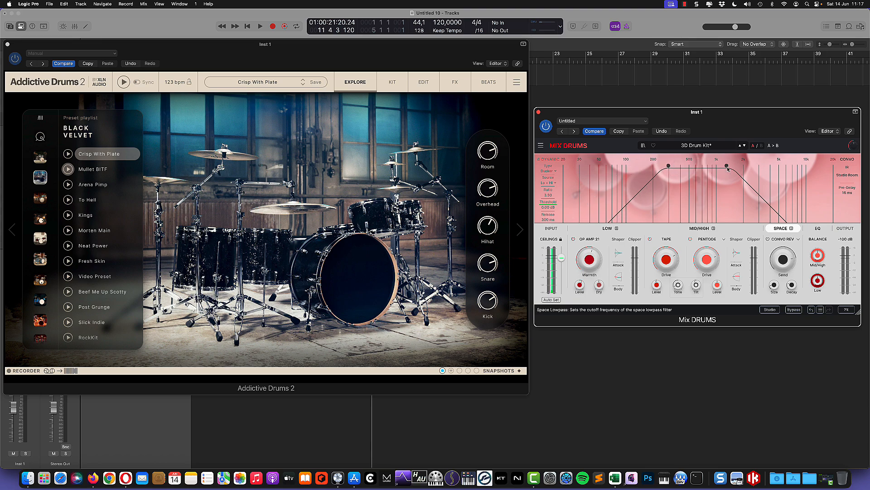
left_click_drag(728, 168, 761, 167)
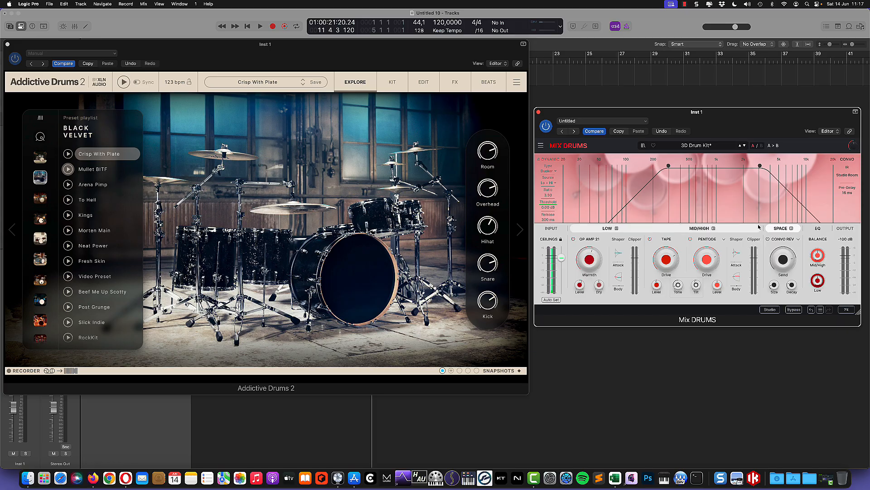
Solo the space reverb with the groove playing, setting size about 91.6 % and send -10.8 dB.
left_click(791, 228)
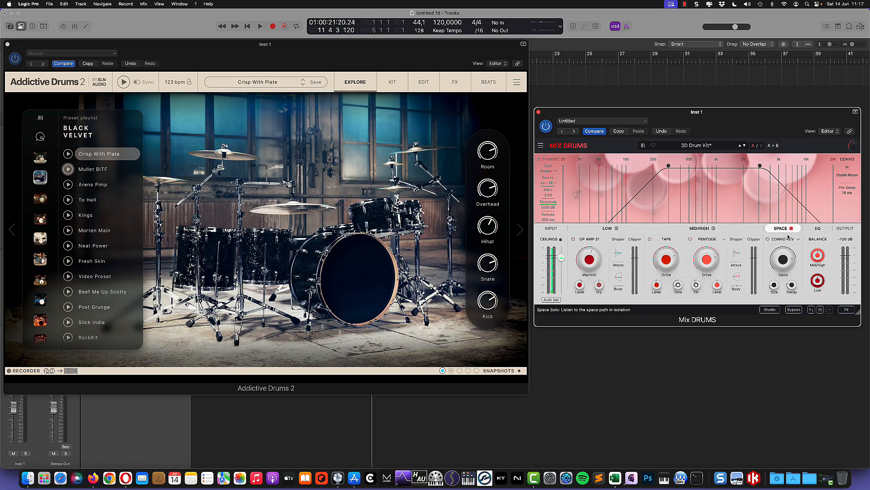
left_click(123, 82)
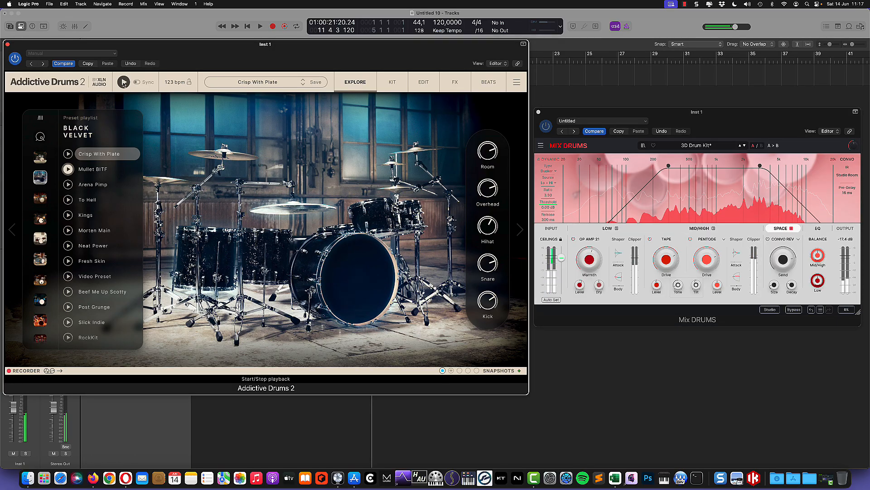
left_click(783, 260)
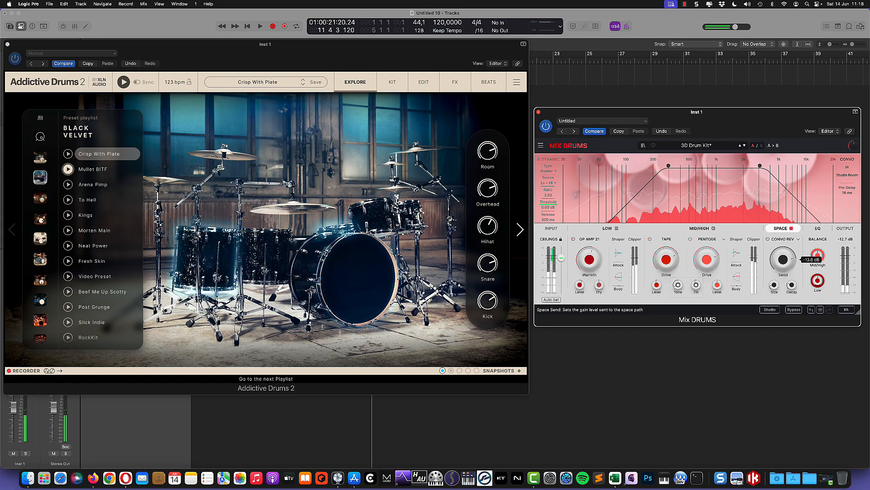
left_click_drag(786, 264, 794, 287)
left_click_drag(818, 255, 818, 255)
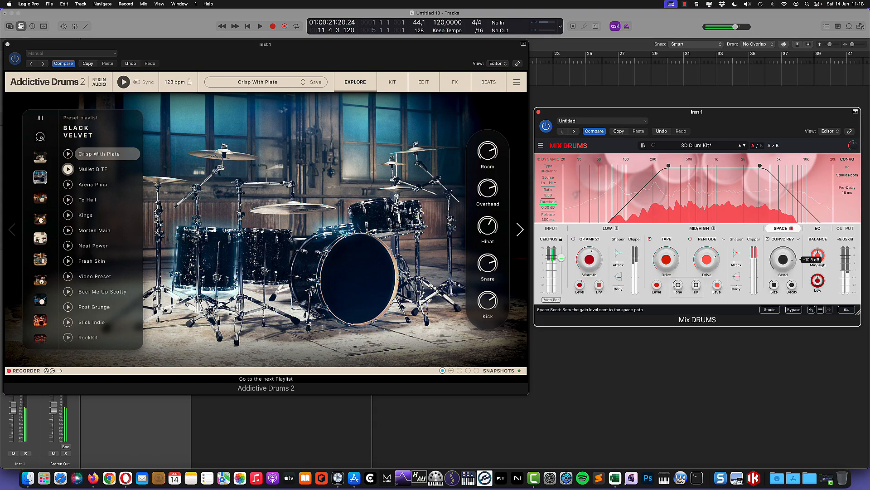
Try the Delay and Tape Delay space modes, raise the send, then settle on Reverb.
left_click(798, 240)
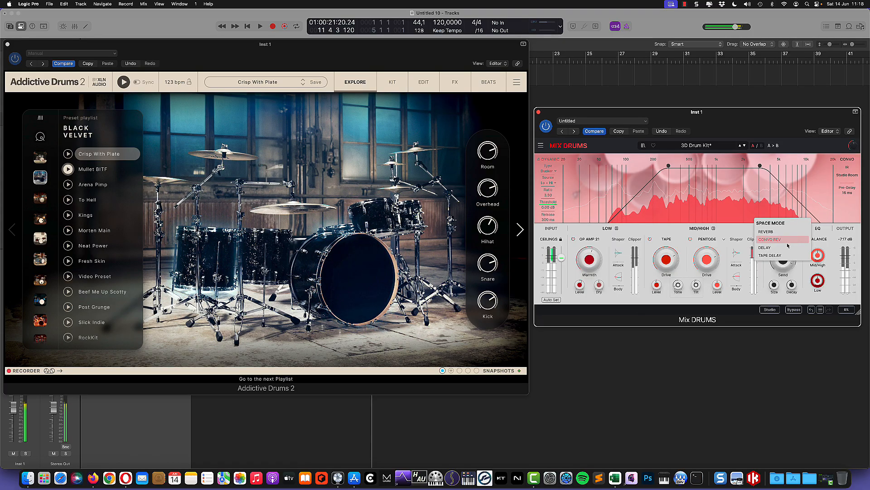
left_click(780, 248)
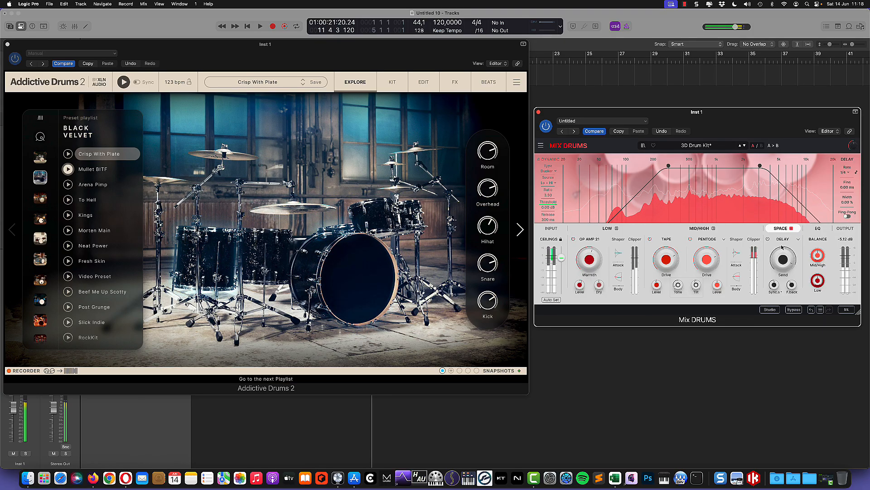
left_click(798, 244)
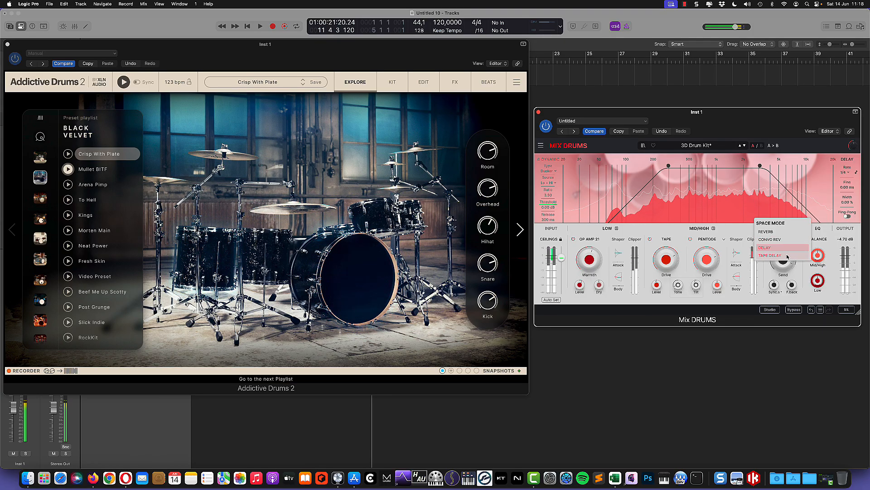
left_click(788, 255)
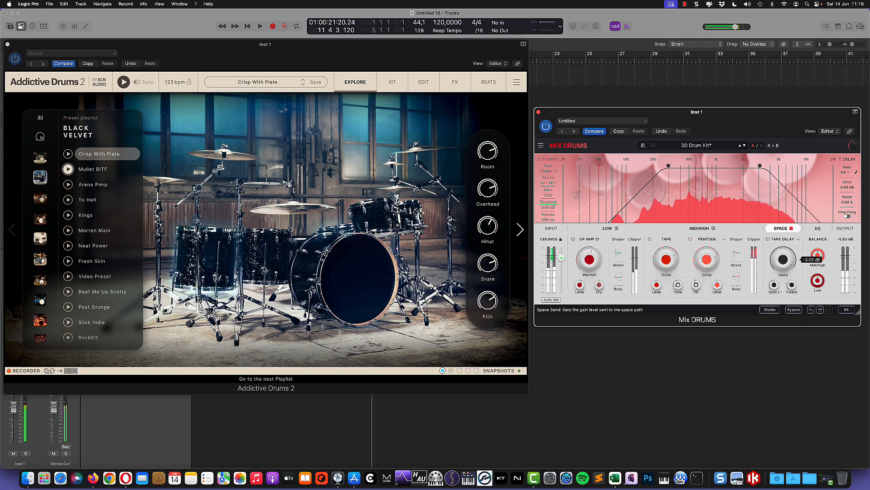
left_click_drag(789, 267, 789, 260)
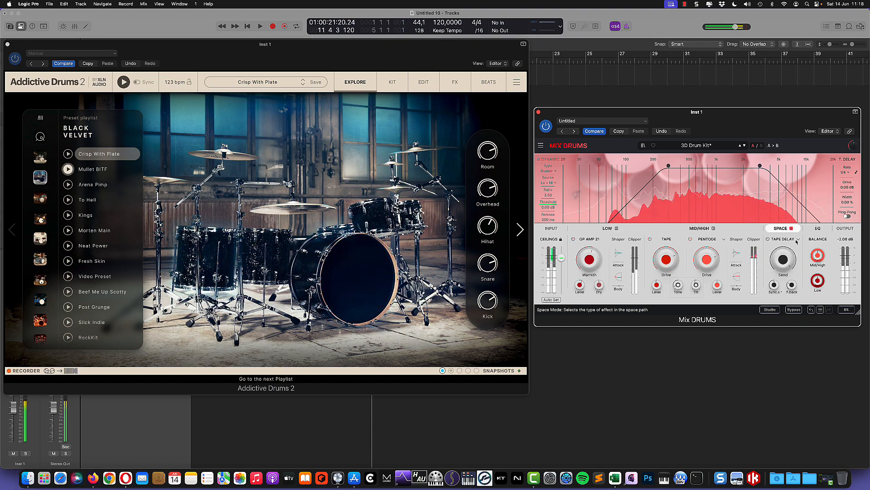
left_click(773, 232)
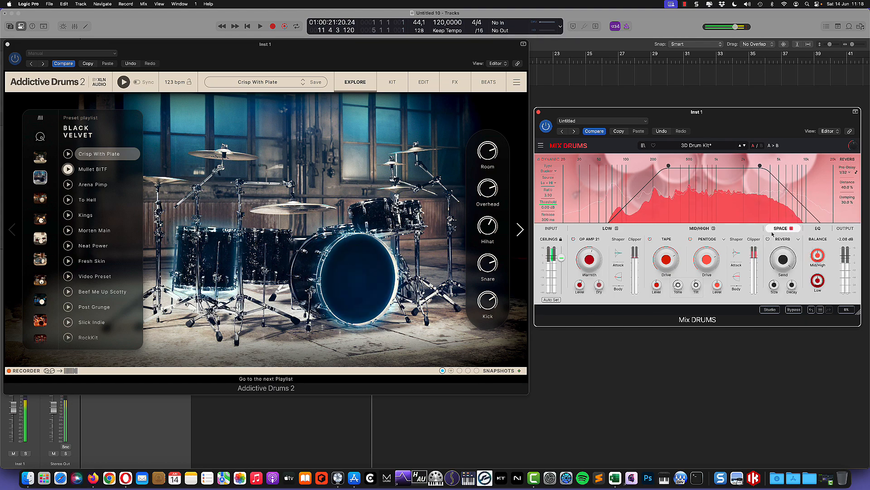
mouse_move(784, 260)
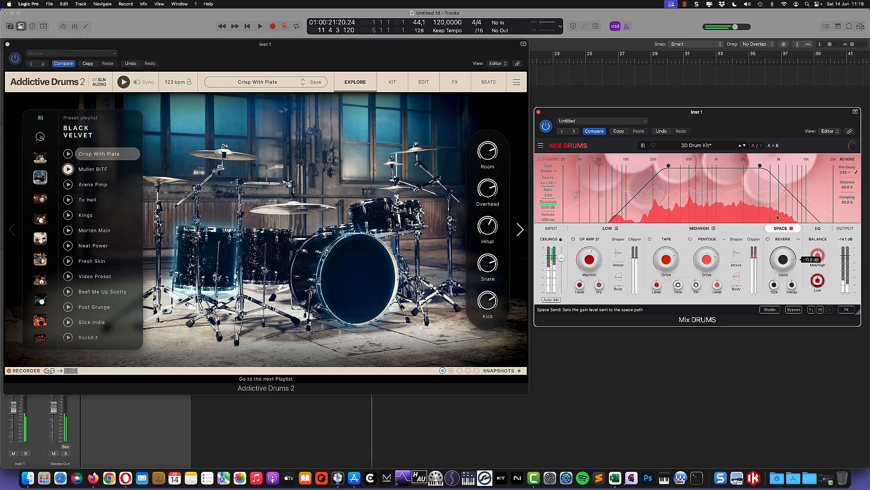
Lower the space low-pass, raise the high-pass to 721 Hz, unsolo SPACE, and start the groove.
left_click_drag(761, 167, 747, 169)
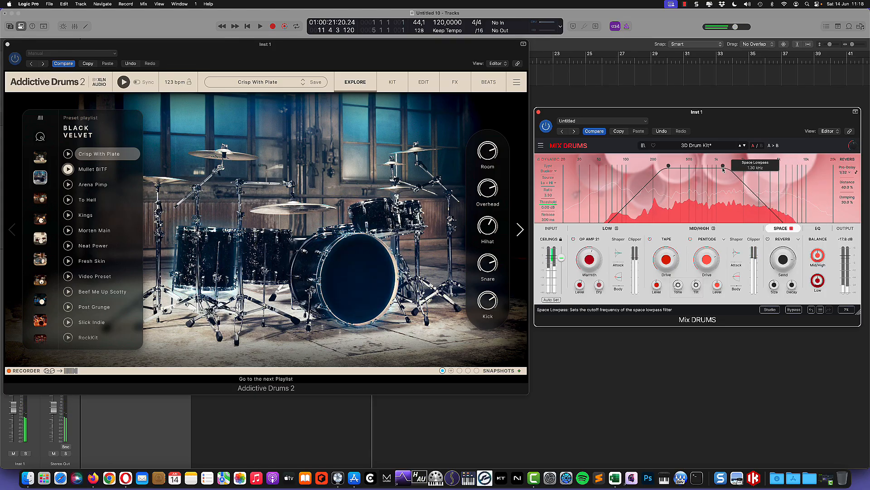
left_click_drag(669, 166, 723, 171)
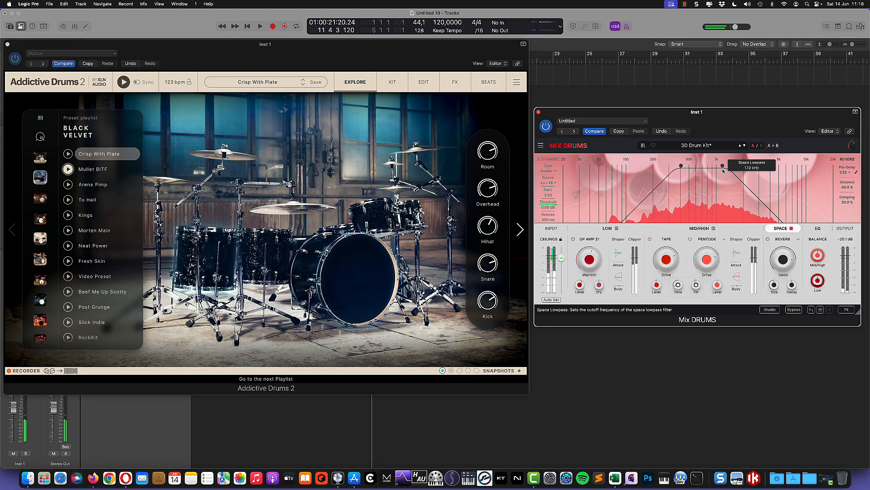
left_click(124, 82)
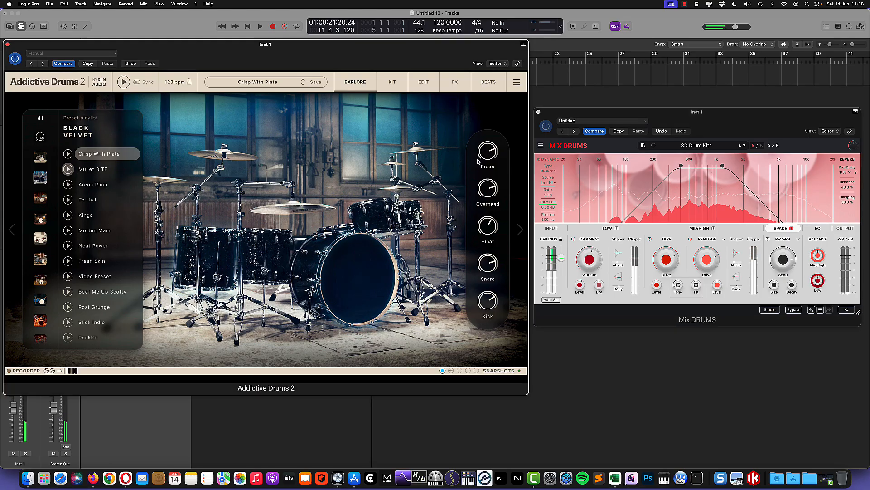
left_click(792, 232)
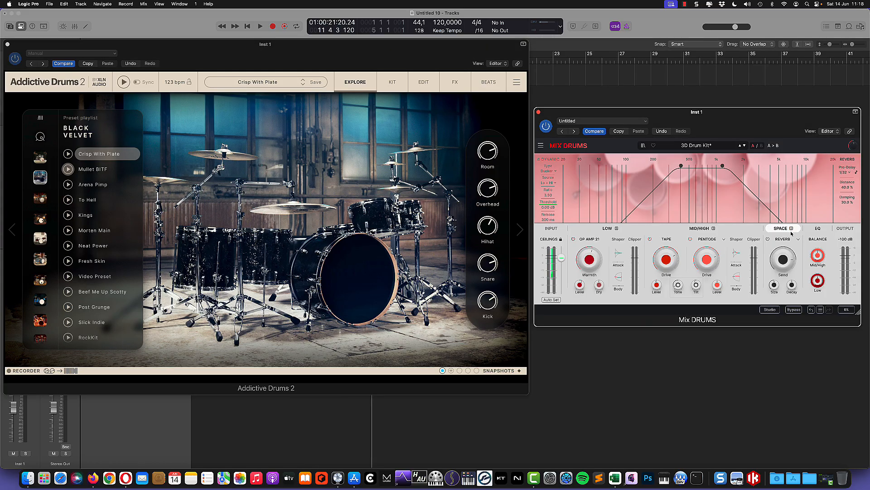
left_click(123, 85)
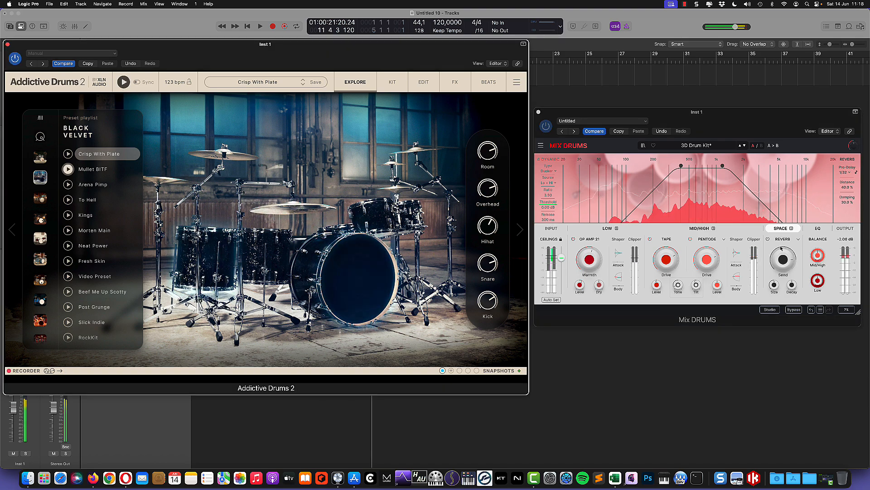
Nudge the space low-pass cutoff up and toggle the space path off and back on to compare.
left_click(784, 259)
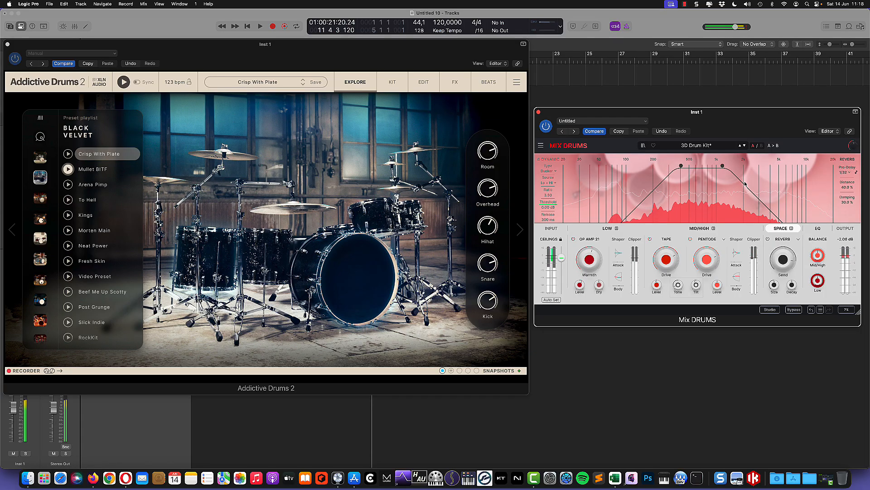
left_click_drag(724, 166, 730, 166)
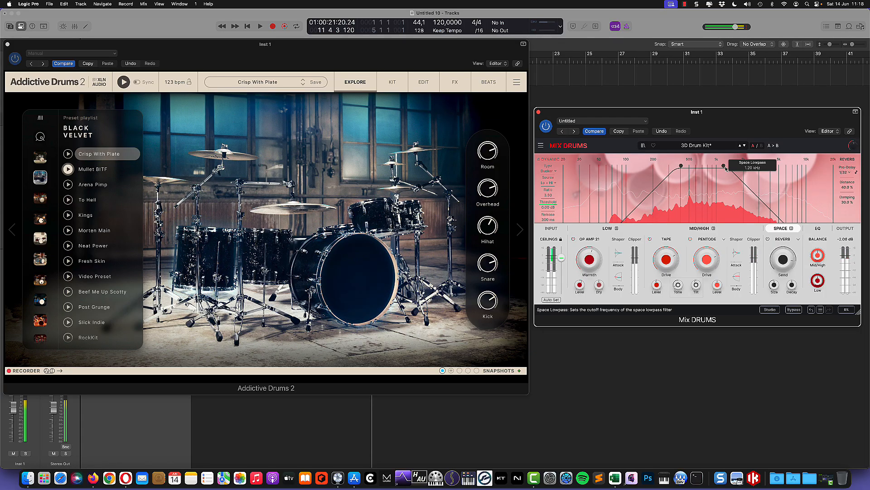
left_click(774, 288)
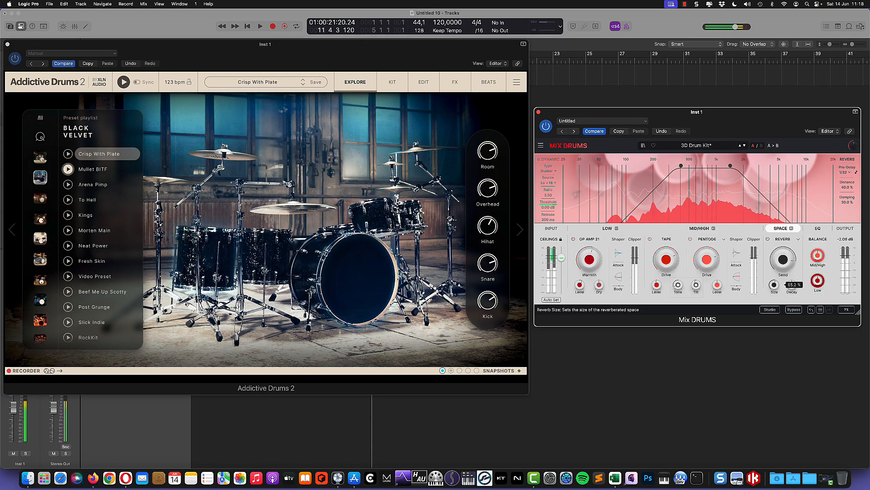
left_click(768, 239)
mouse_move(775, 248)
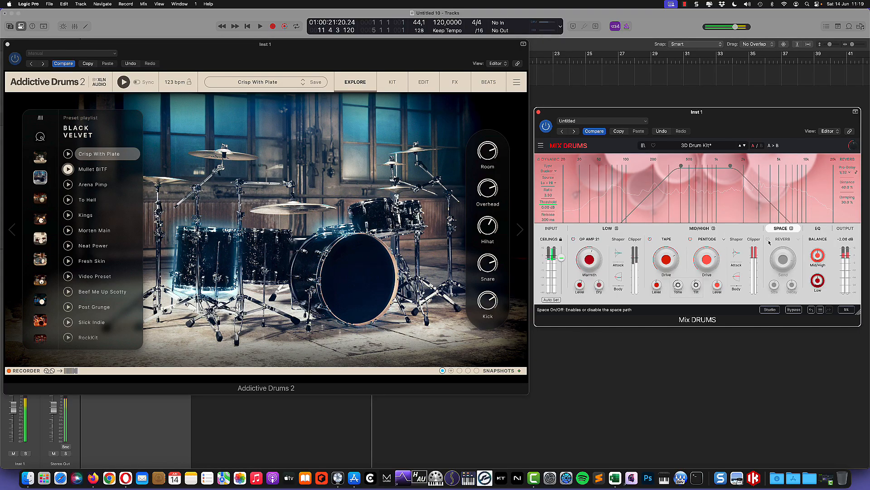
left_click(768, 240)
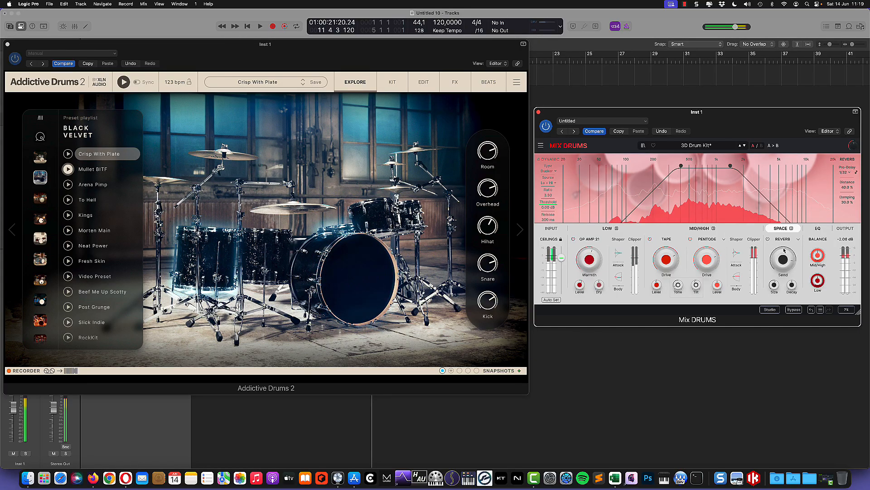
Turn the reverb send down to about -13.1 dB and bypass Mix DRUMS for comparison.
mouse_move(787, 268)
left_mouse_down()
mouse_move(793, 258)
mouse_move(791, 280)
left_mouse_up()
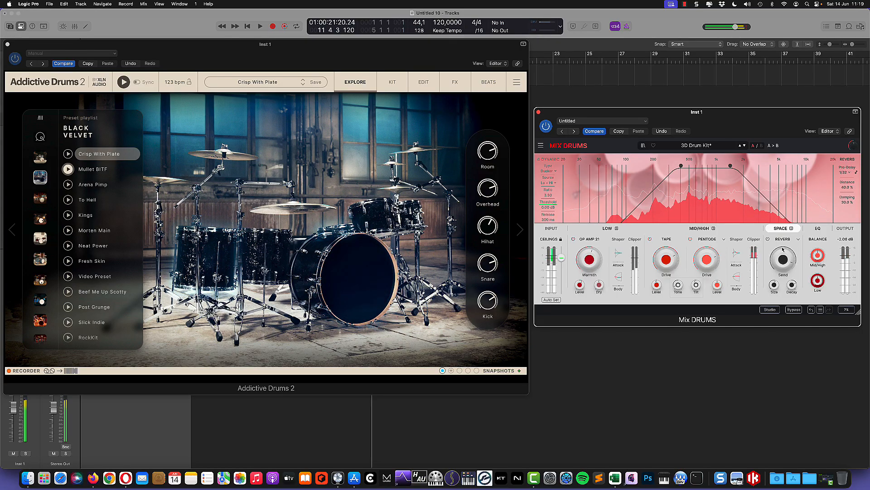
left_click_drag(783, 249, 782, 256)
left_click(793, 310)
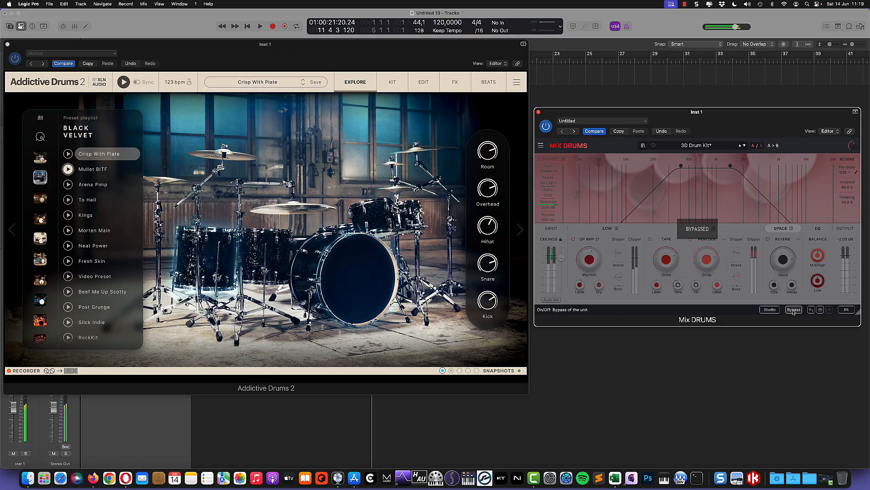
Re-enable Mix DRUMS, stop the Addictive Drums playback, and show the EQ curve view.
left_click(793, 311)
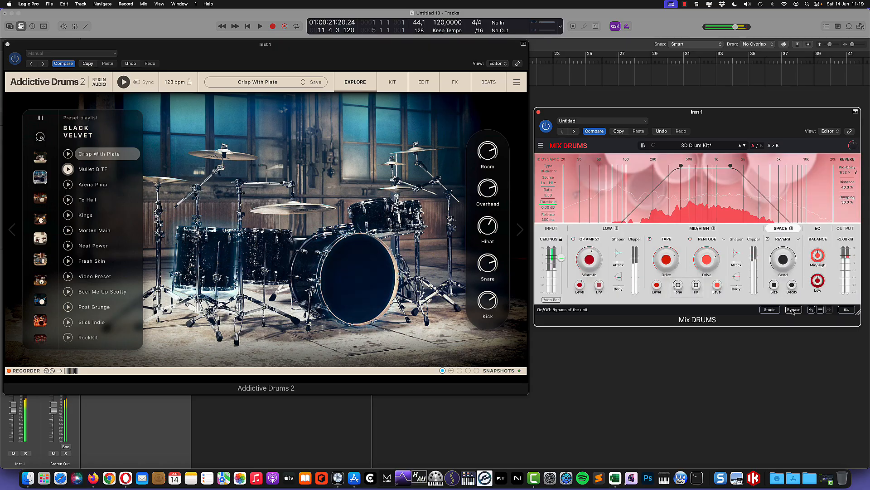
mouse_move(820, 256)
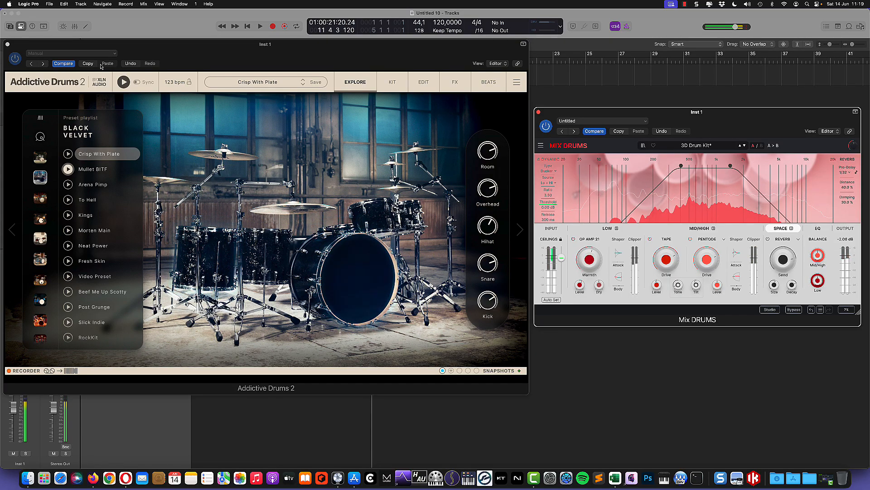
left_click(68, 169)
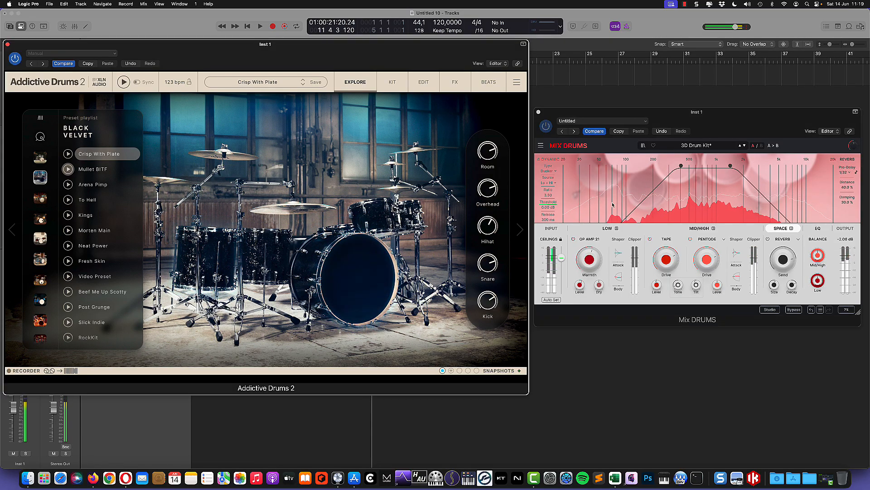
left_click(818, 231)
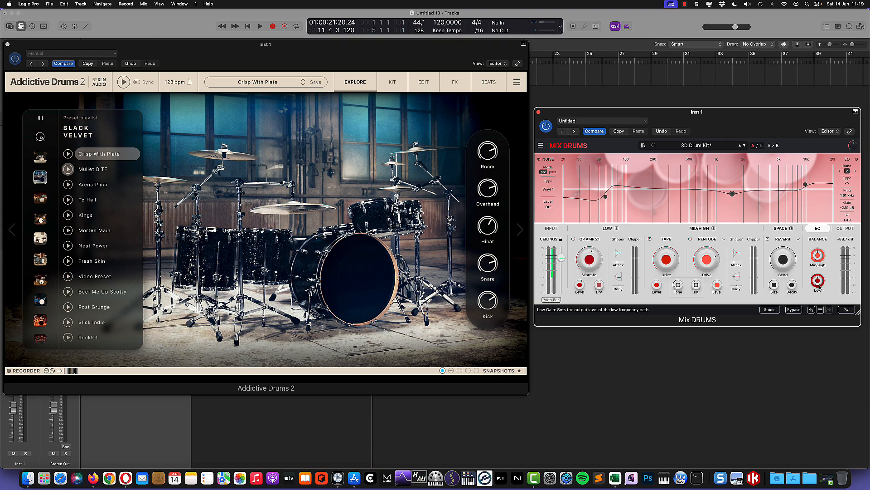
Pull the Mid/High balance down to about -1.73 dB and turn the Low level up.
mouse_move(818, 258)
left_click_drag(819, 259, 817, 288)
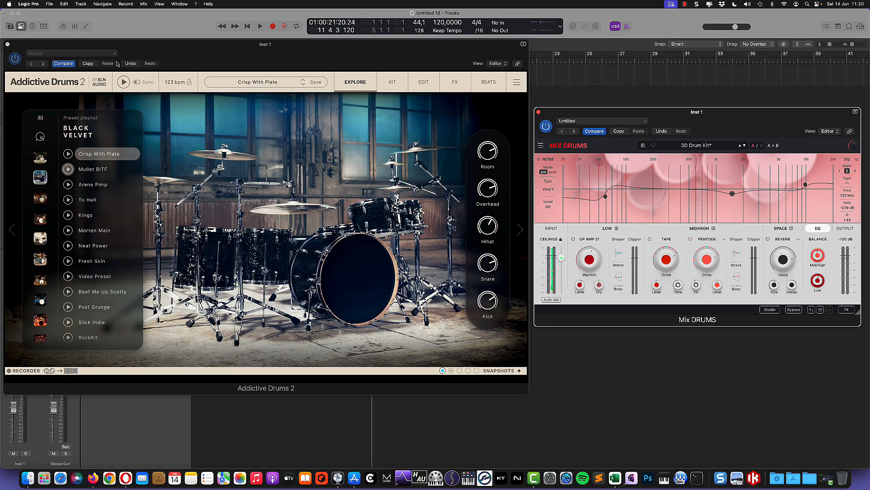
left_click(817, 280)
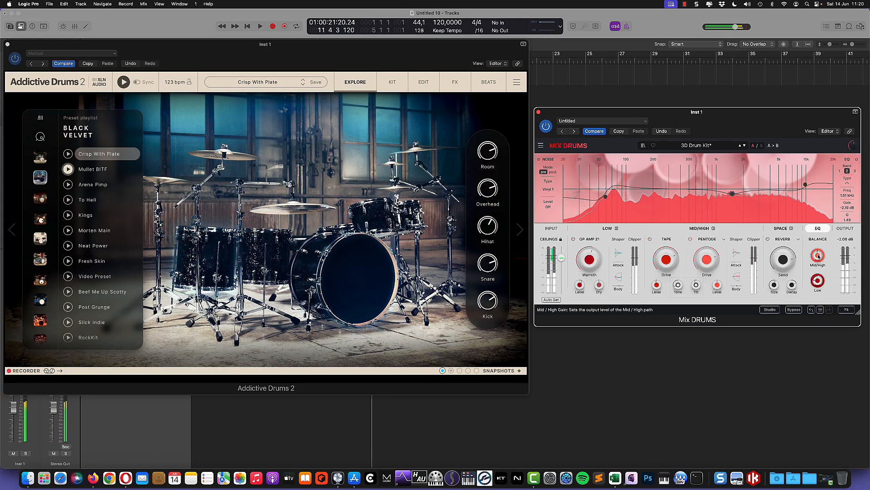
mouse_move(818, 254)
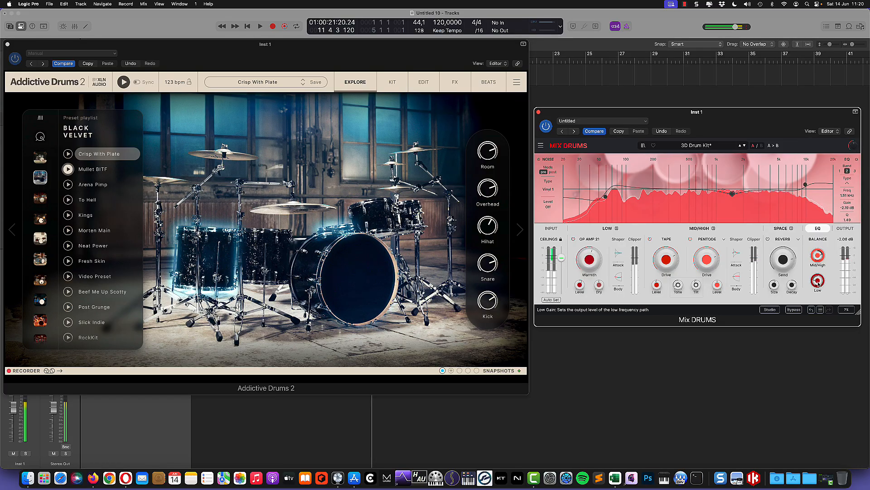
left_click_drag(819, 280, 818, 258)
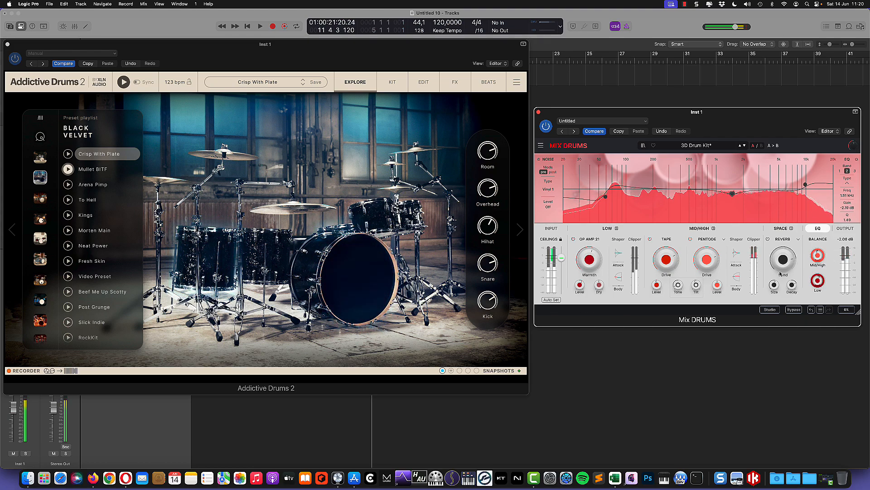
Toggle Mix DRUMS bypass on and off to compare, then stop the Addictive Drums 2 playback.
left_click(794, 309)
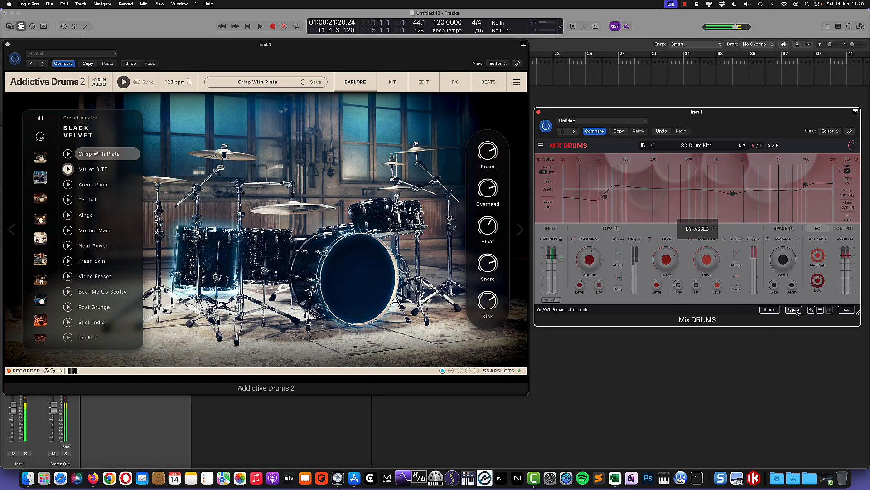
left_click(793, 309)
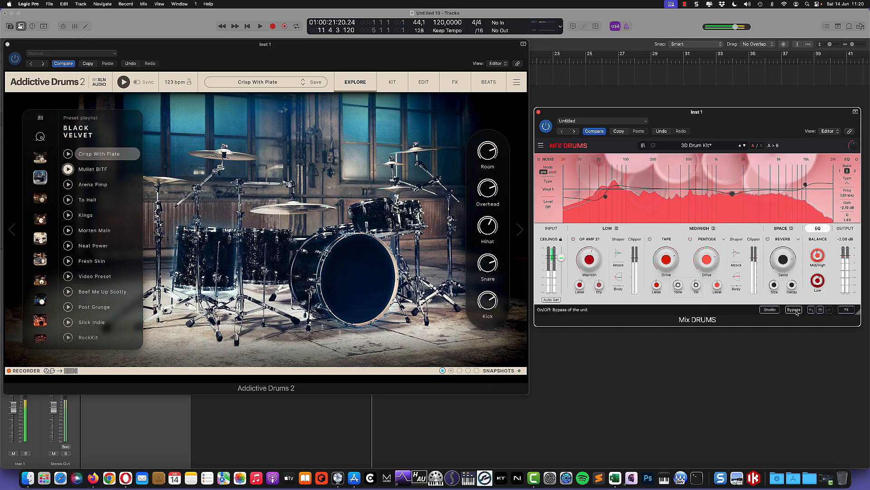
left_click(123, 81)
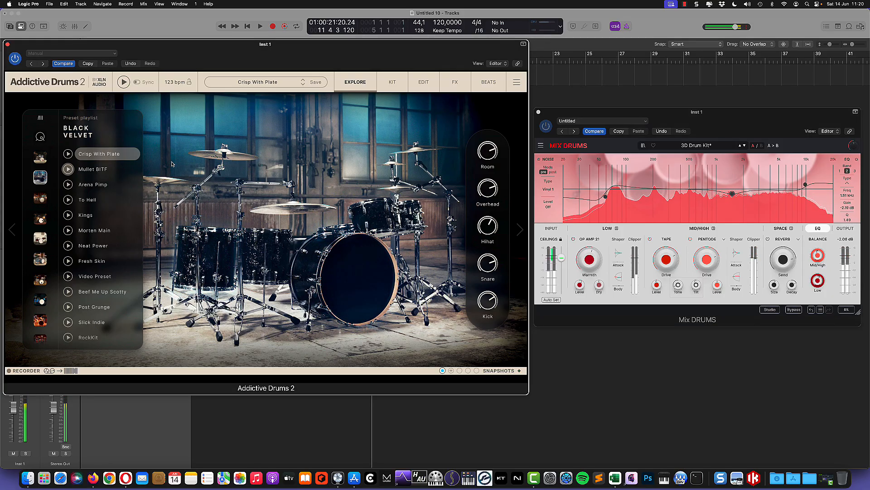